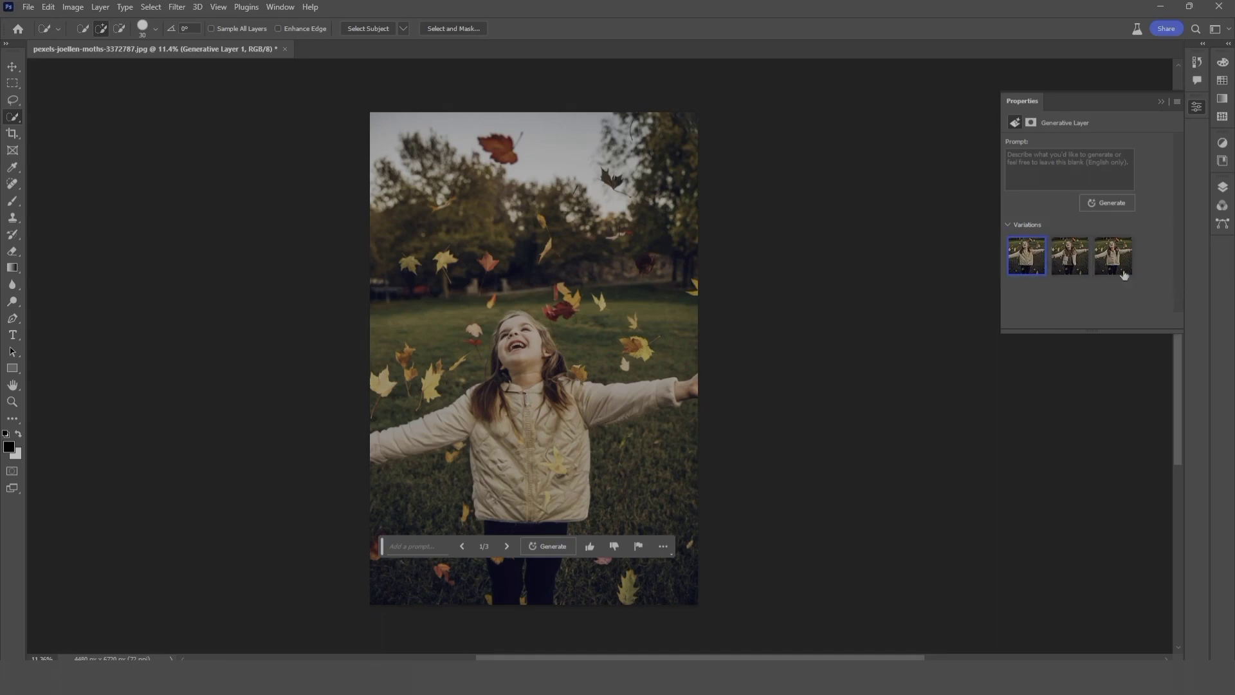
# Step: Preview the second generated variation of the girl's outfit and select the third one
pyautogui.click(1071, 269)
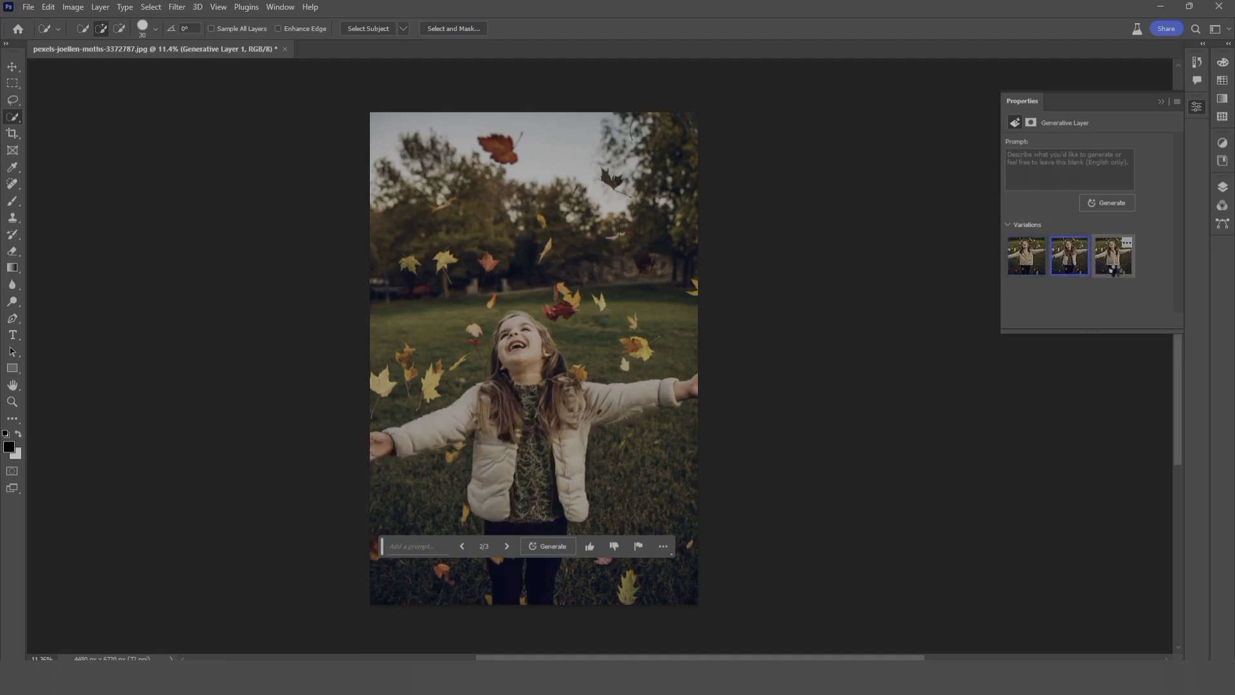
pyautogui.click(1115, 273)
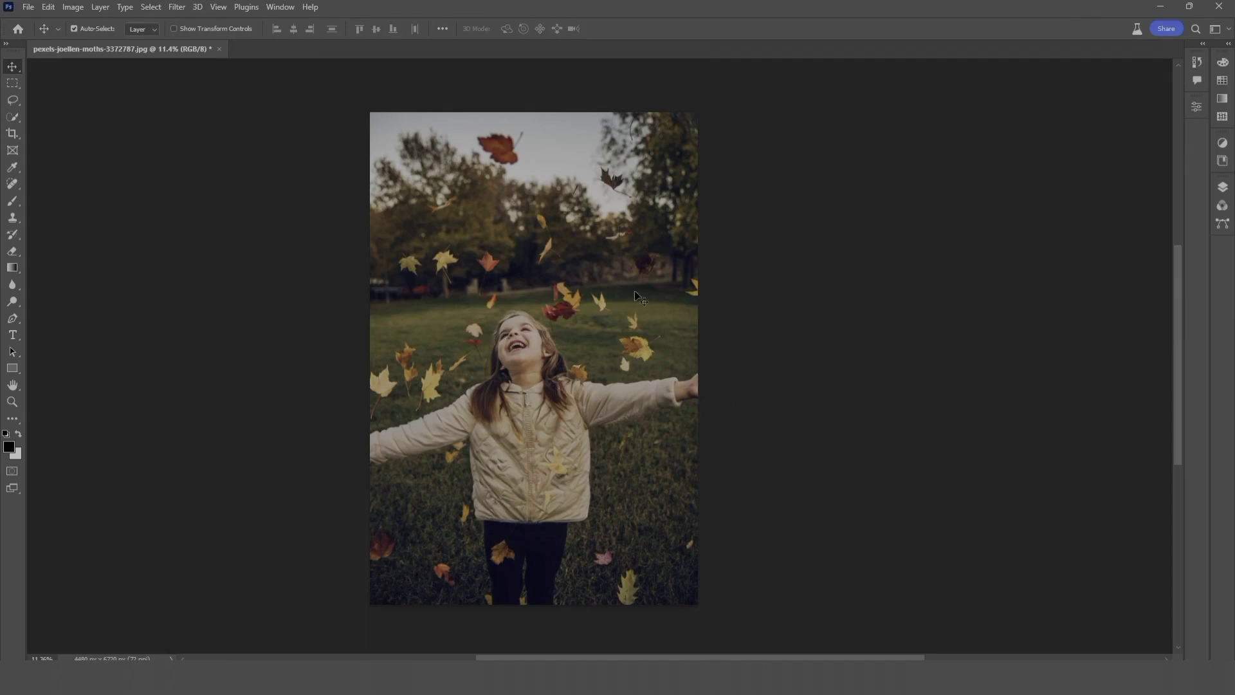
# Step: Extend the canvas of the girl photo outward on both sides with the Crop tool, to about 5900 px wide
pyautogui.click(12, 133)
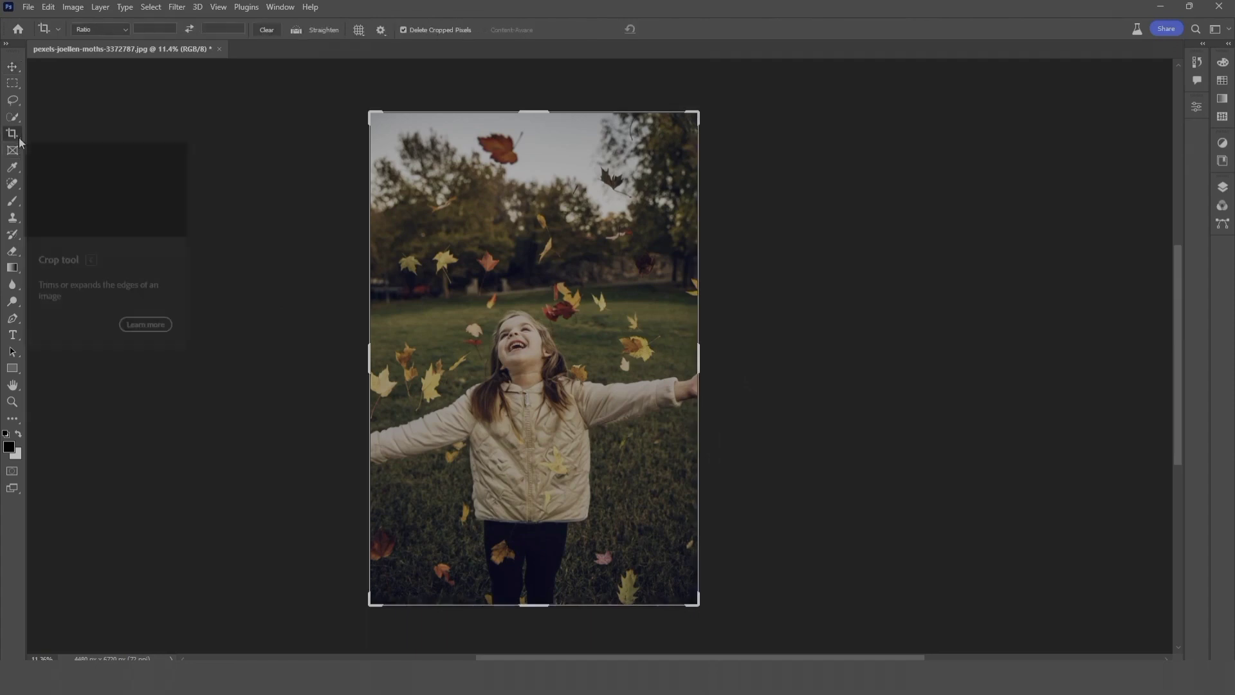
pyautogui.moveTo(706, 353); pyautogui.dragTo(723, 356)
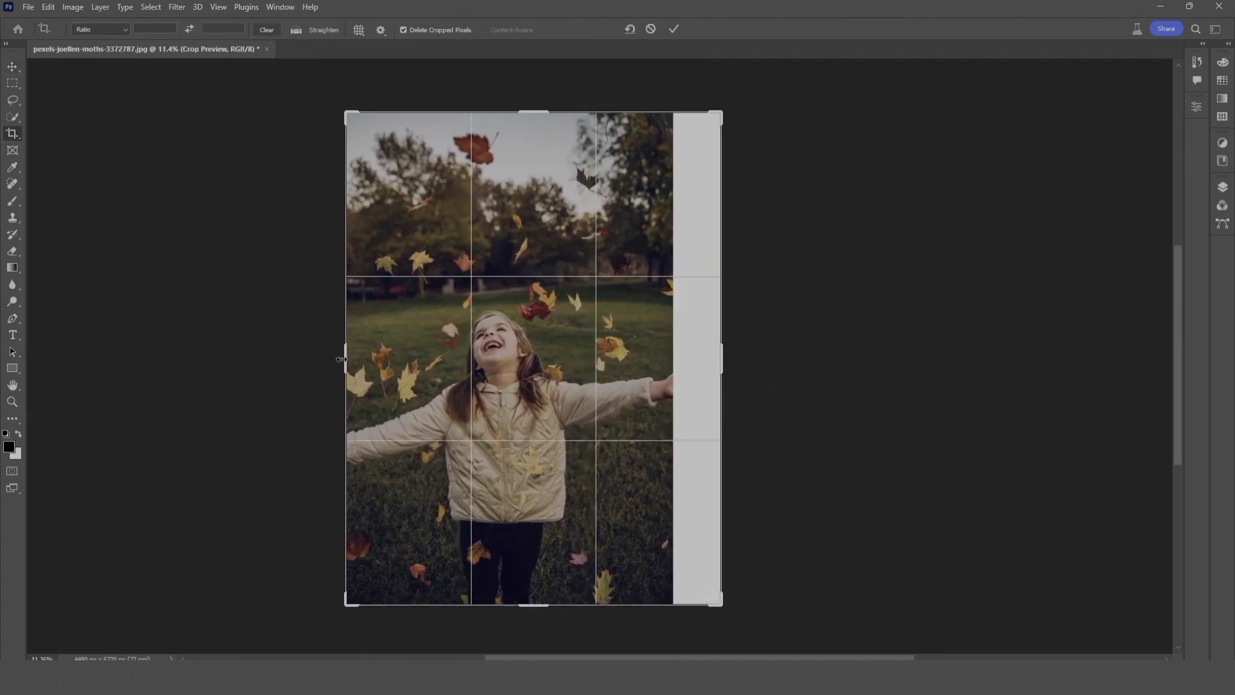
pyautogui.moveTo(341, 359); pyautogui.dragTo(321, 360)
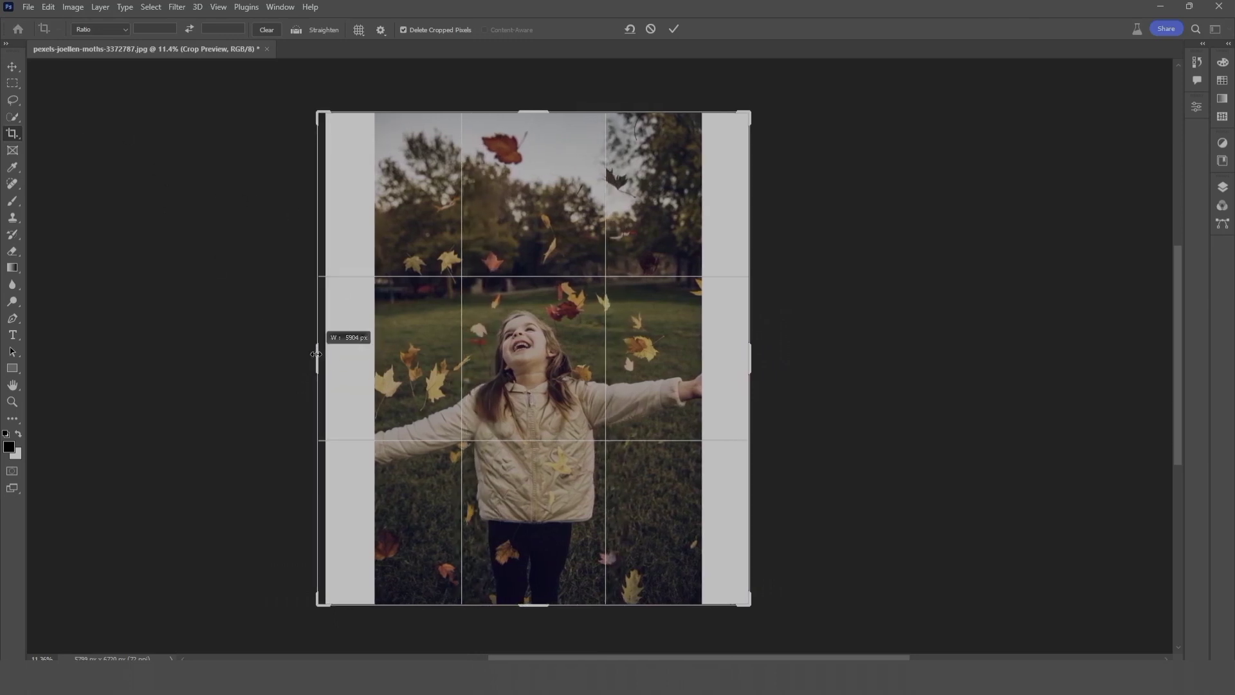
# Step: Select both blank side strips with a slight overlap onto the girl photo, fill them using promptless Generative Fill, and toggle the new layer's visibility
pyautogui.click(18, 83)
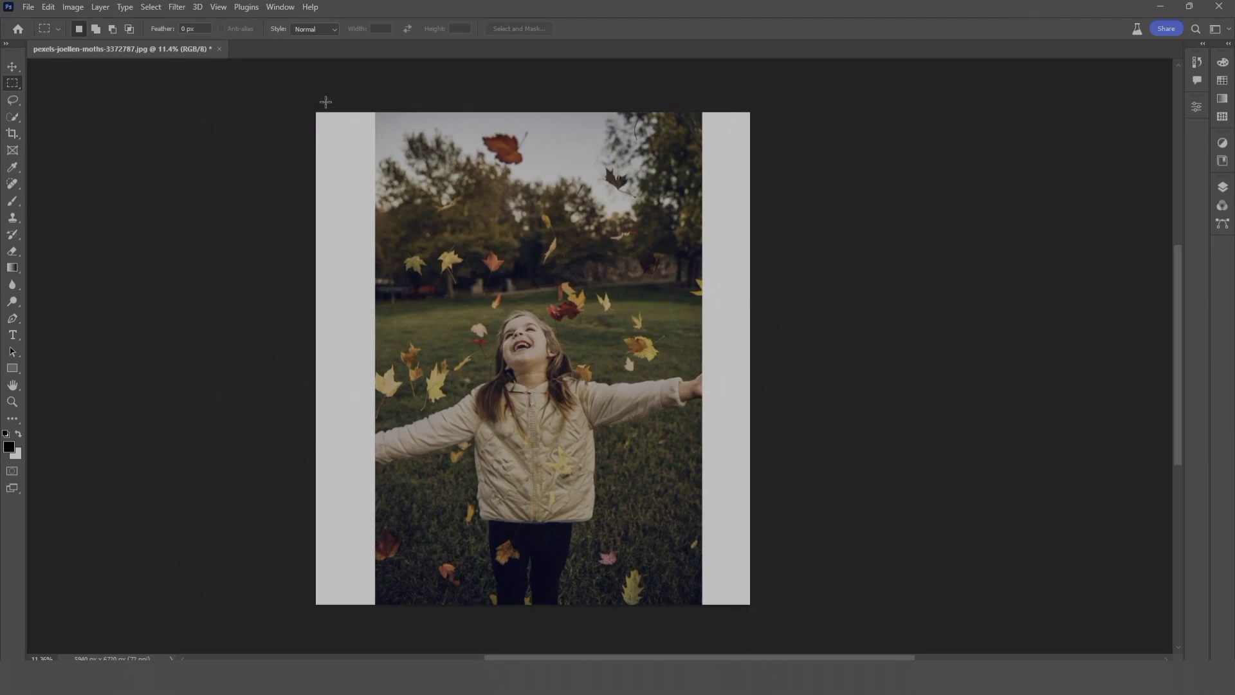
pyautogui.moveTo(308, 106); pyautogui.dragTo(384, 607)
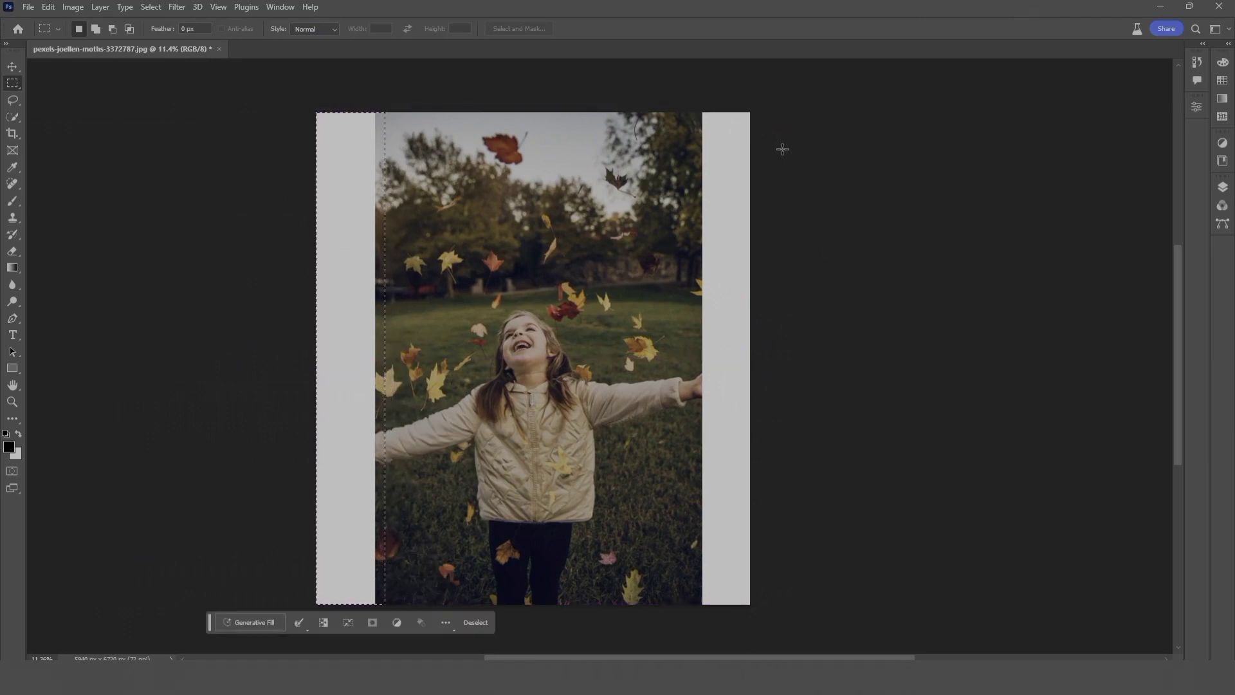
pyautogui.moveTo(761, 108)
pyautogui.mouseDown()
pyautogui.moveTo(781, 88)
pyautogui.moveTo(681, 396)
pyautogui.moveTo(697, 611)
pyautogui.mouseUp()
pyautogui.press('l')
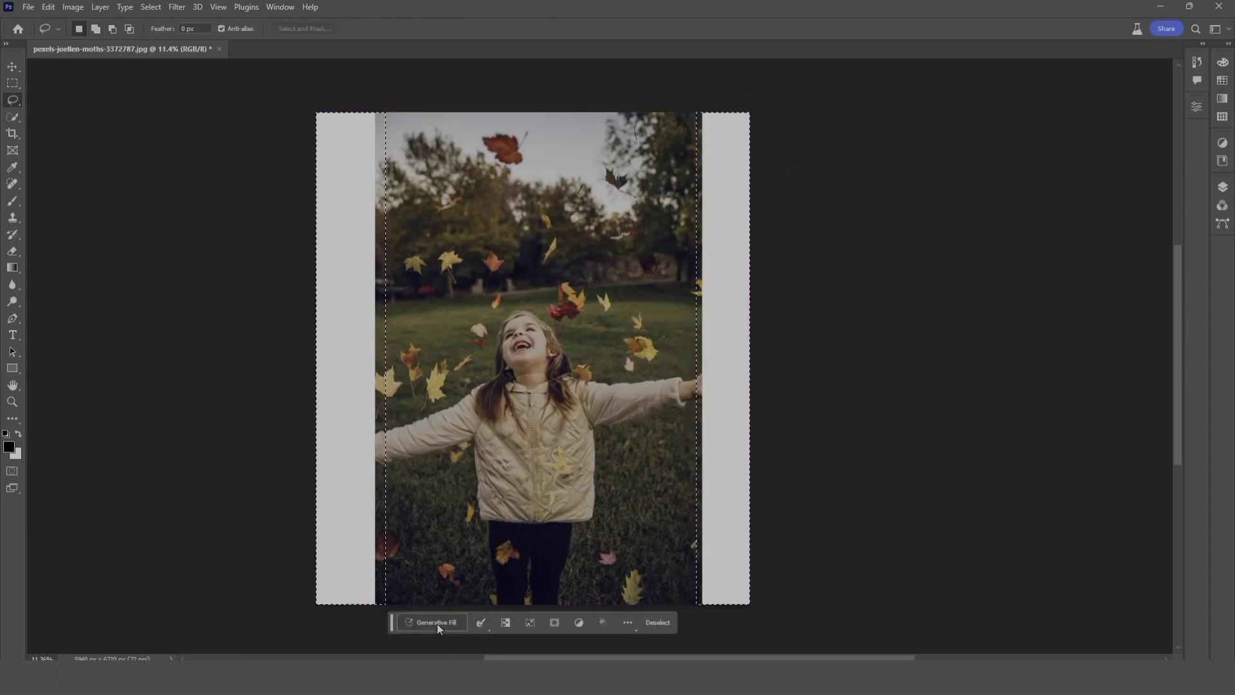
pyautogui.click(438, 624)
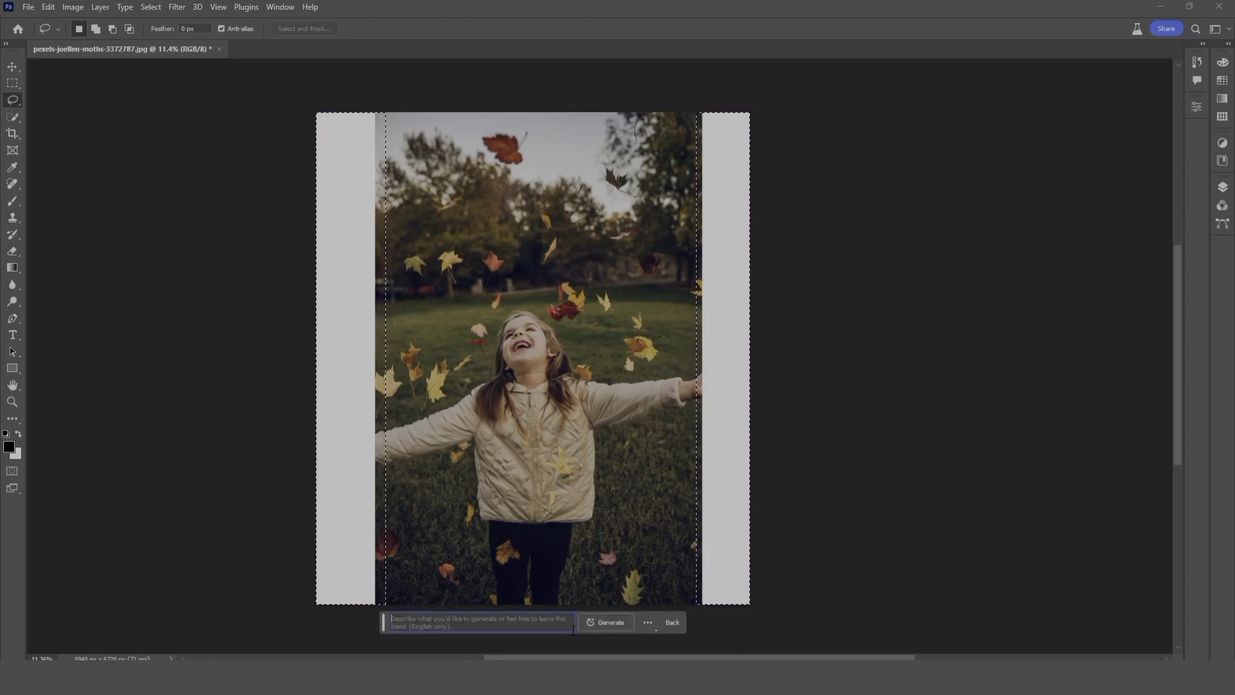
pyautogui.click(616, 623)
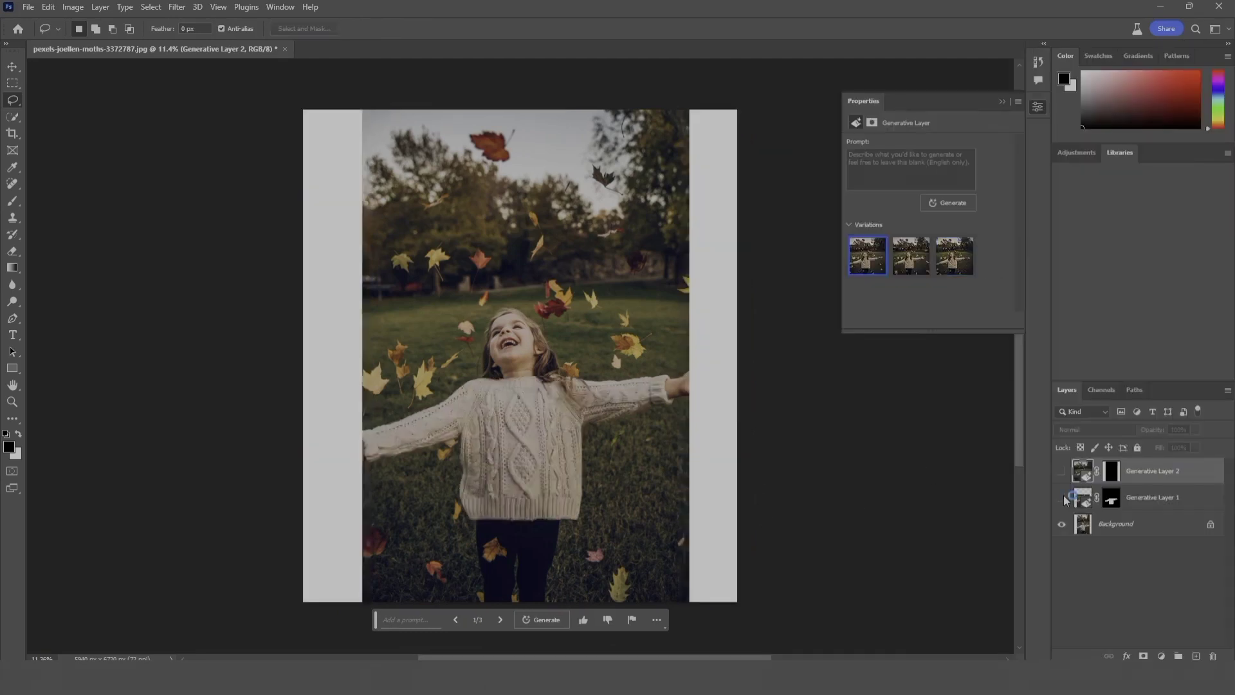
pyautogui.click(1061, 470)
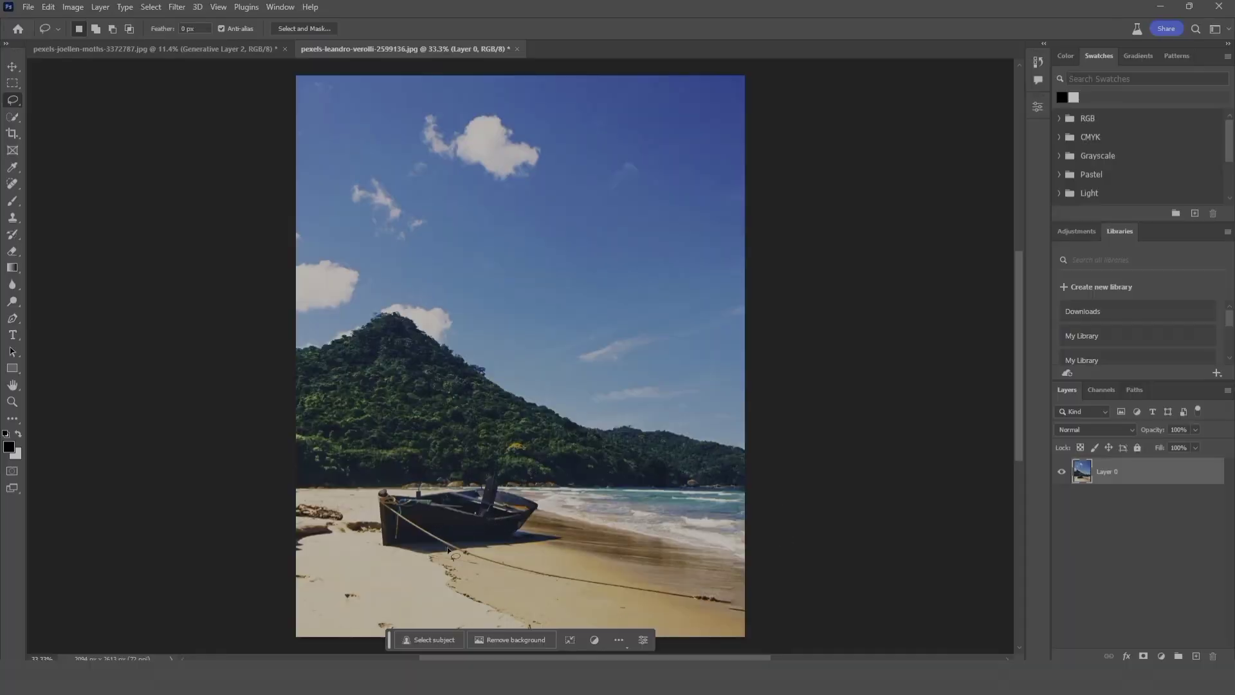
# Step: Lasso the boat on the beach and replace it using Generative Fill with an empty prompt
pyautogui.rightClick(19, 100)
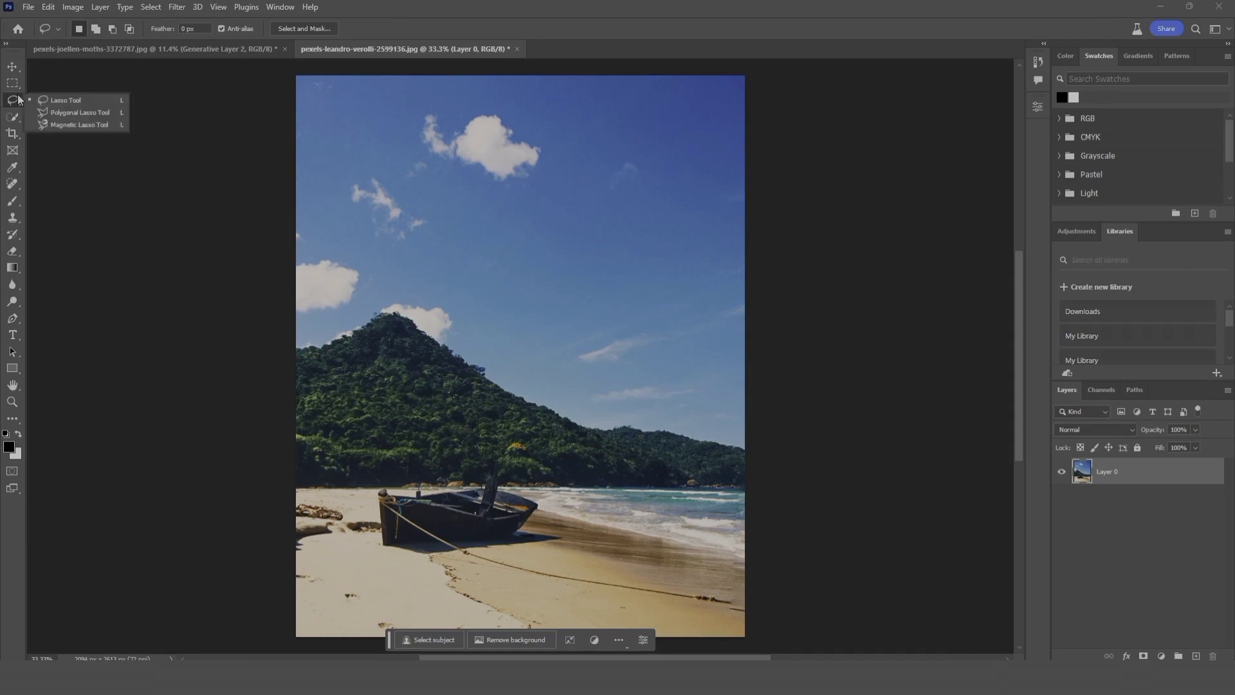
pyautogui.click(15, 103)
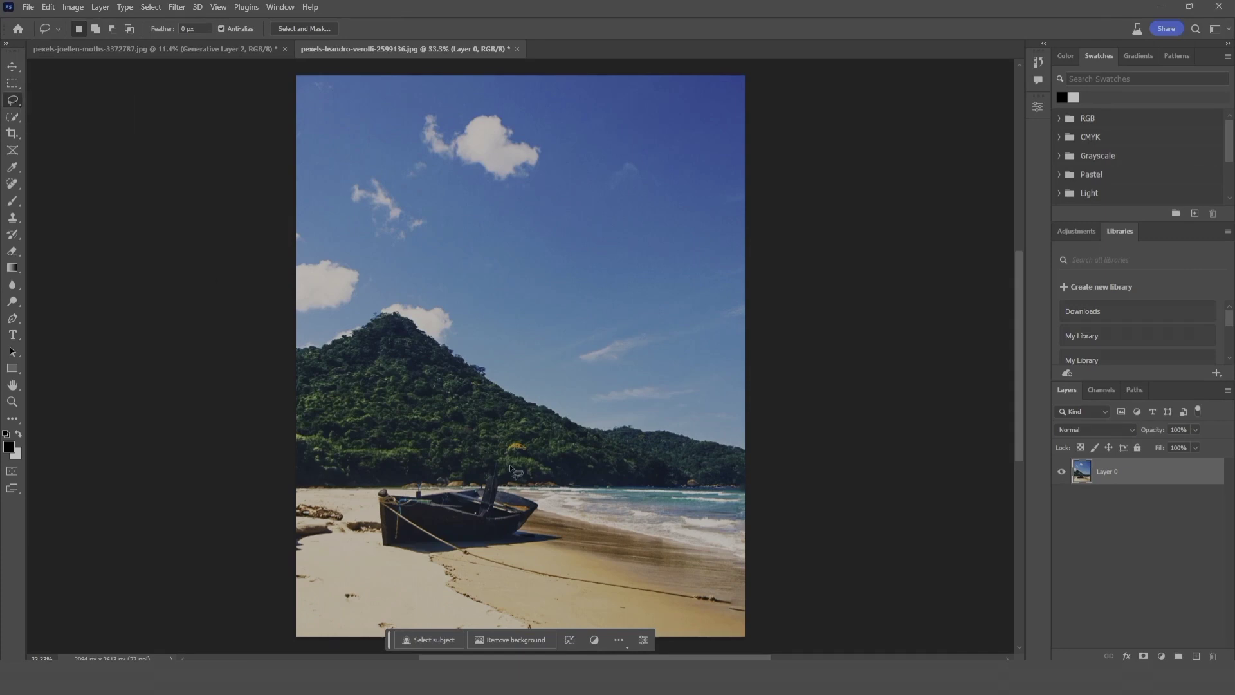
pyautogui.moveTo(520, 483)
pyautogui.mouseDown()
pyautogui.moveTo(492, 452)
pyautogui.moveTo(372, 489)
pyautogui.moveTo(361, 516)
pyautogui.moveTo(374, 555)
pyautogui.moveTo(413, 562)
pyautogui.moveTo(514, 546)
pyautogui.moveTo(547, 521)
pyautogui.moveTo(531, 479)
pyautogui.mouseUp()
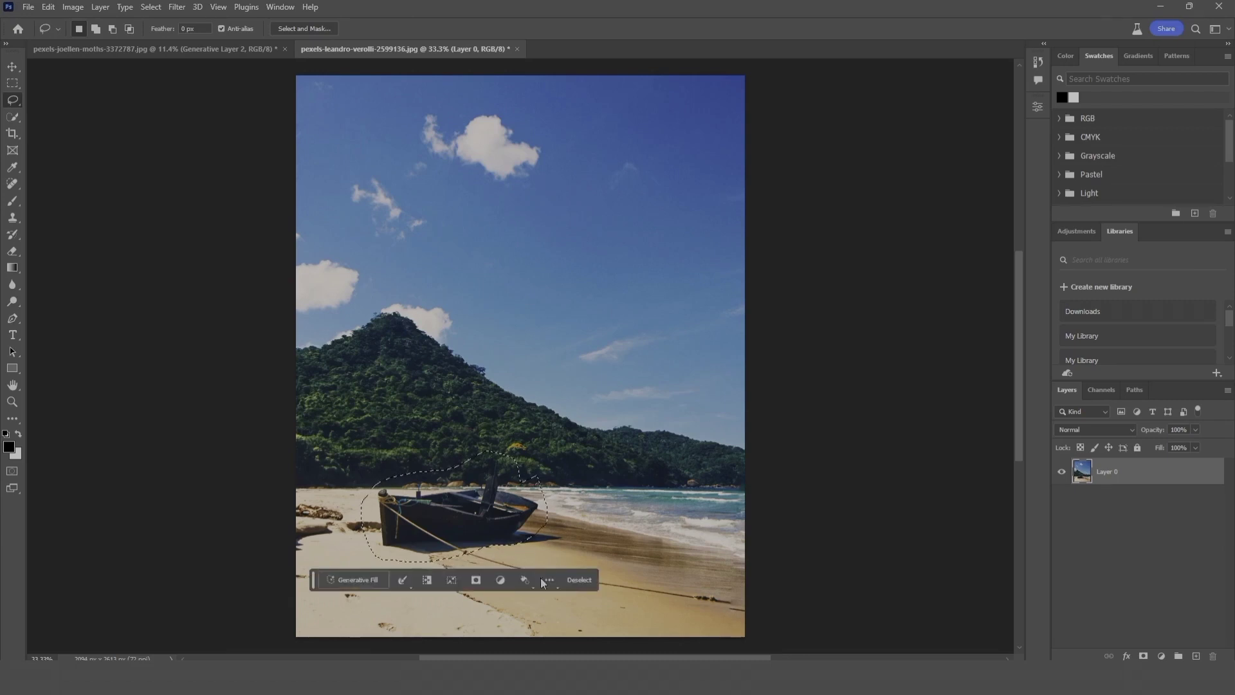
pyautogui.click(358, 581)
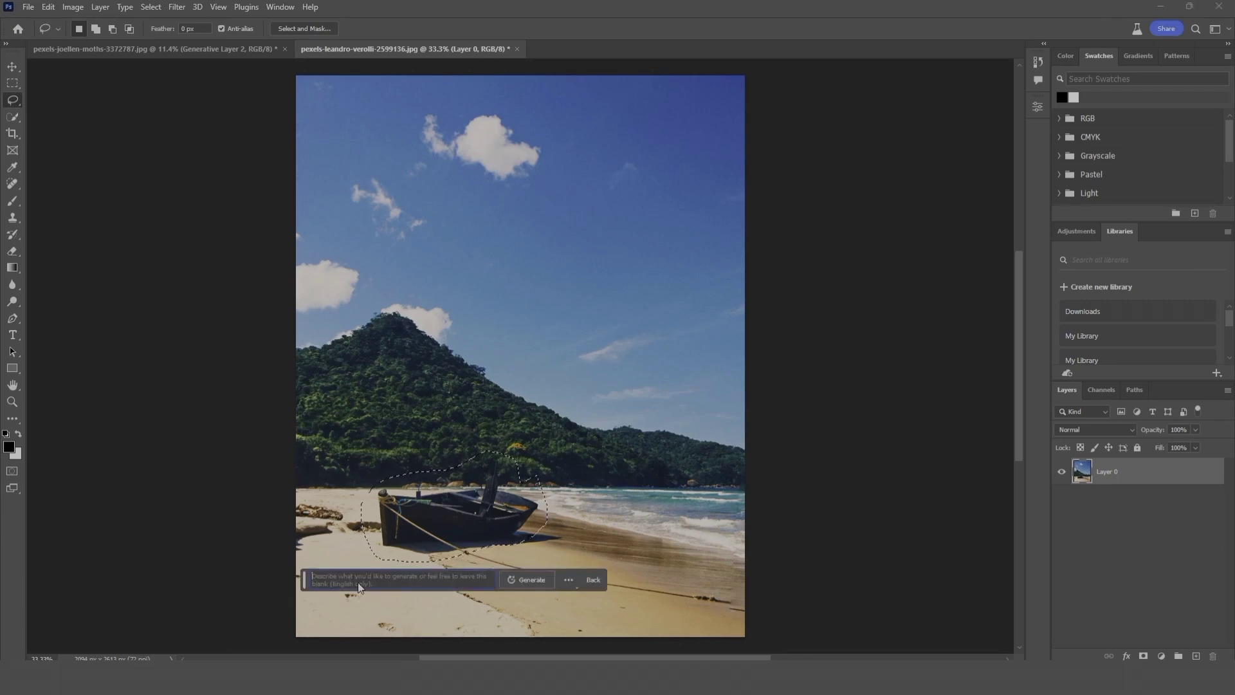
pyautogui.click(537, 581)
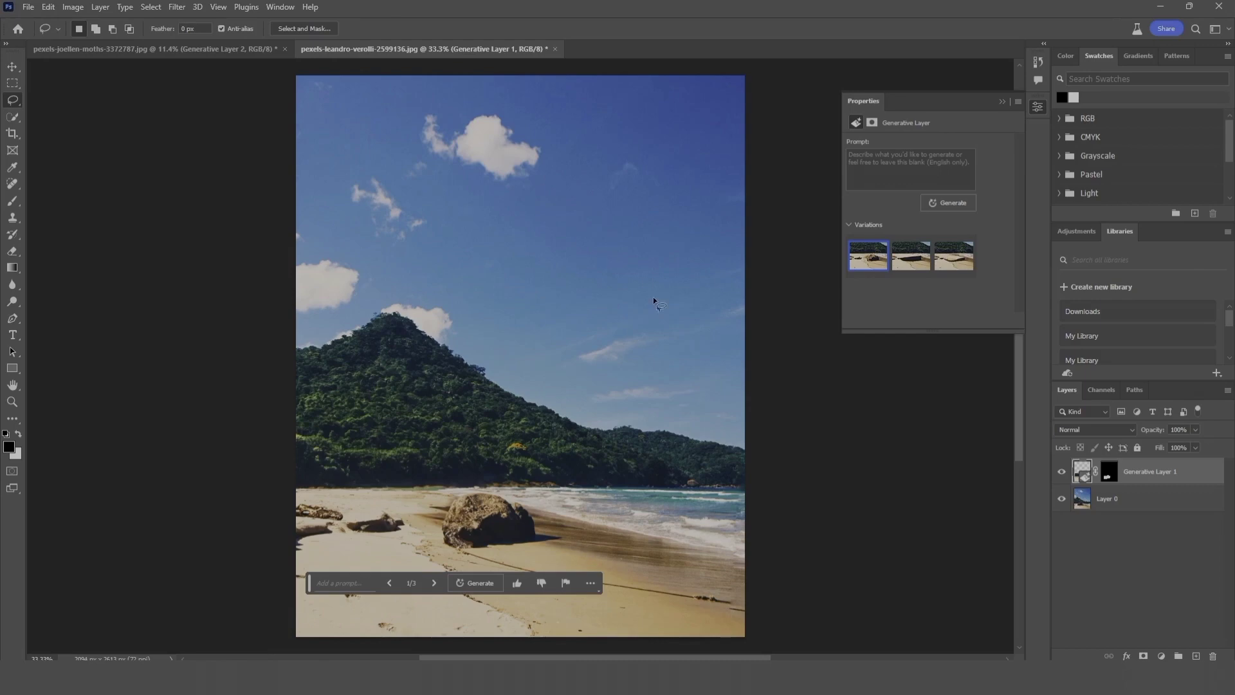
pyautogui.click(1038, 107)
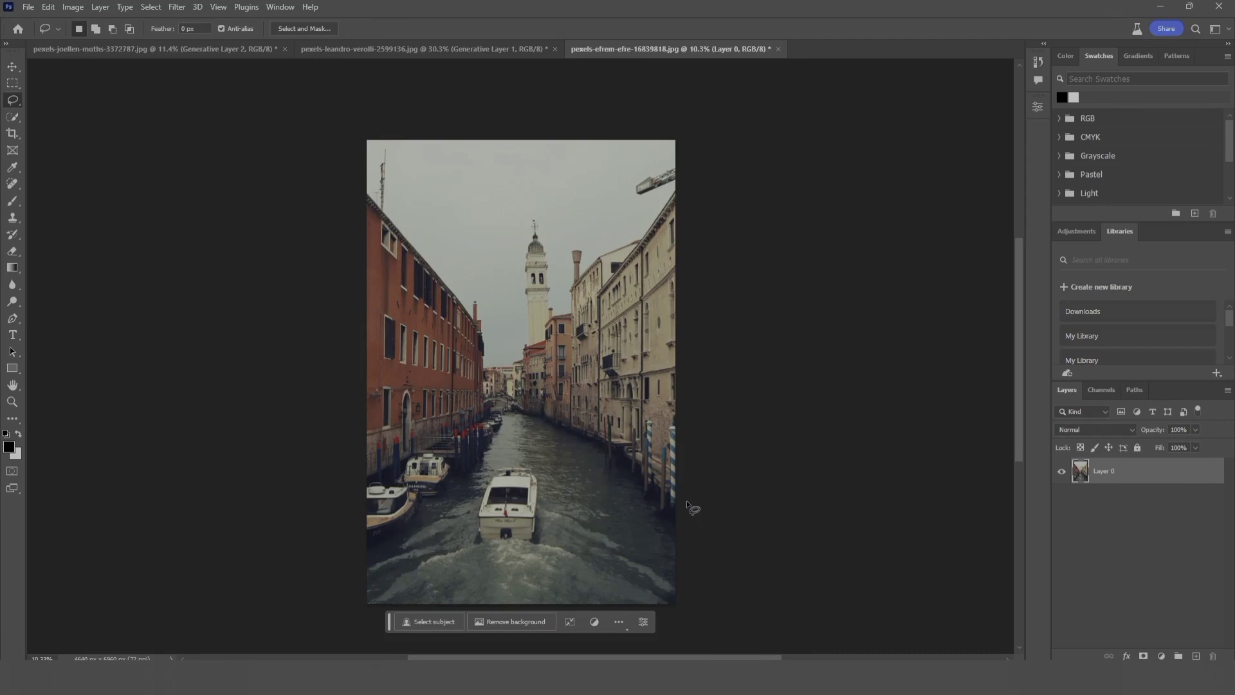
# Step: Lasso the whole canal with its boats, generate a fill with the prompt "road", and select the second variation
pyautogui.moveTo(688, 504)
pyautogui.mouseDown()
pyautogui.moveTo(647, 453)
pyautogui.moveTo(597, 426)
pyautogui.moveTo(530, 402)
pyautogui.moveTo(481, 403)
pyautogui.moveTo(350, 485)
pyautogui.moveTo(358, 598)
pyautogui.mouseUp()
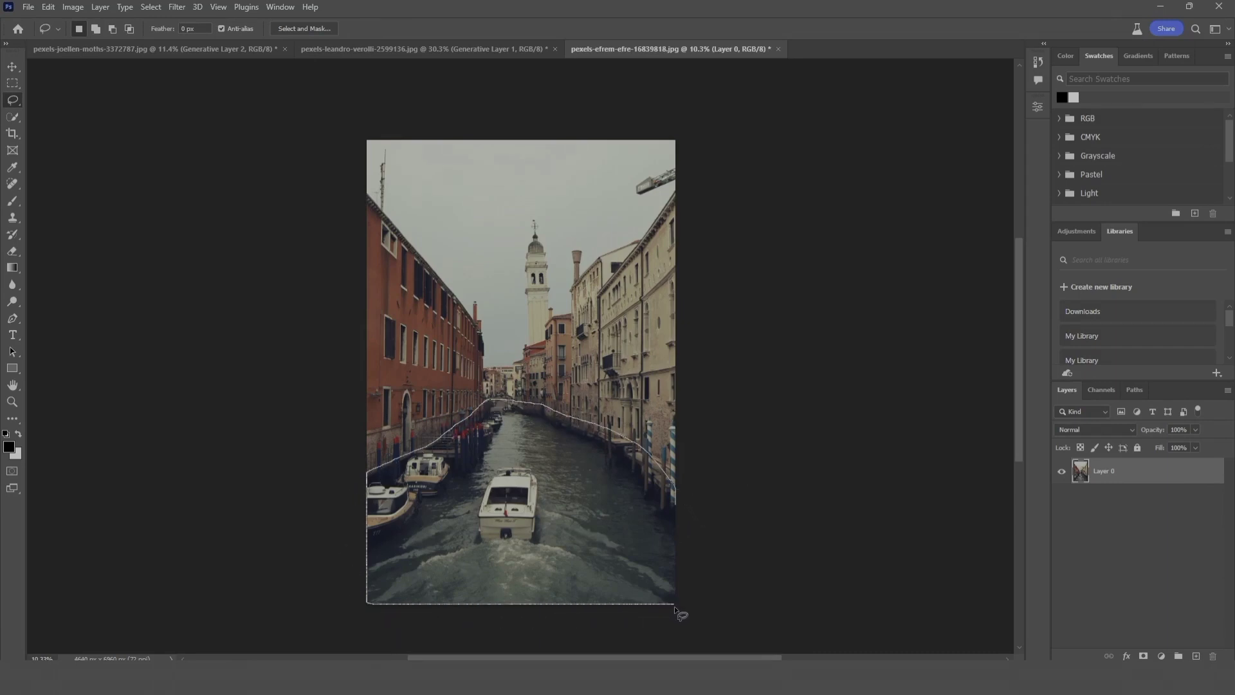
pyautogui.moveTo(687, 508); pyautogui.dragTo(686, 500)
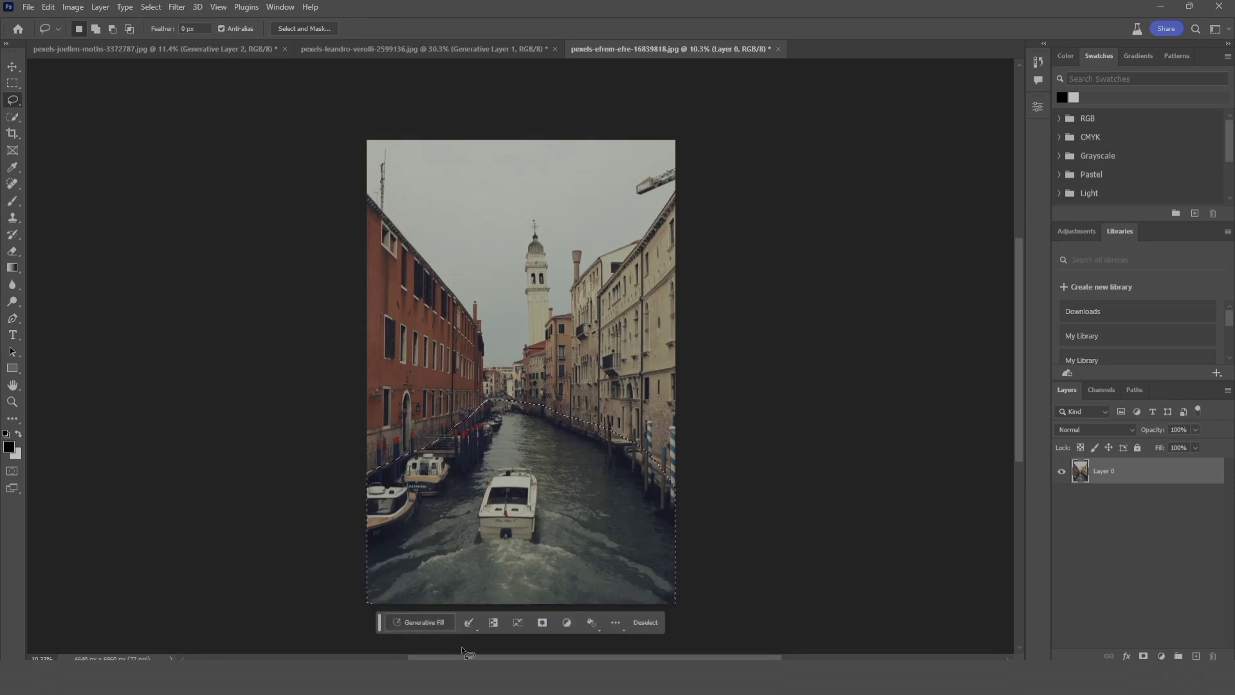
pyautogui.click(424, 622)
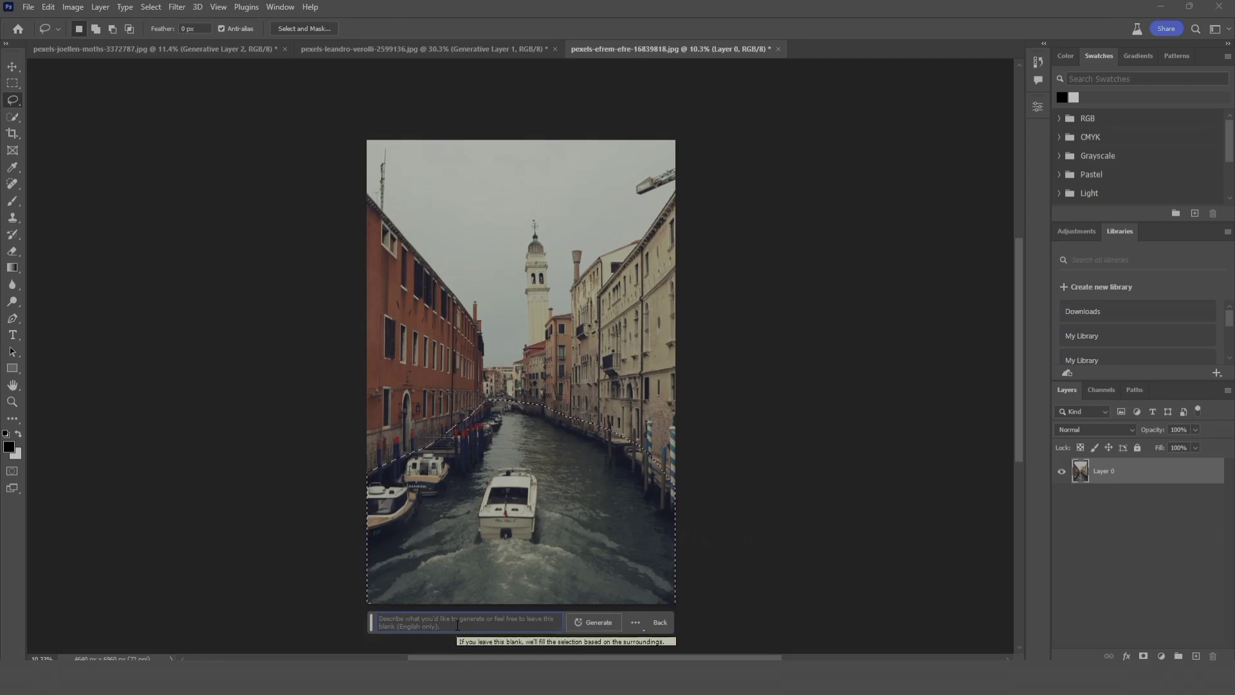
pyautogui.write('road')
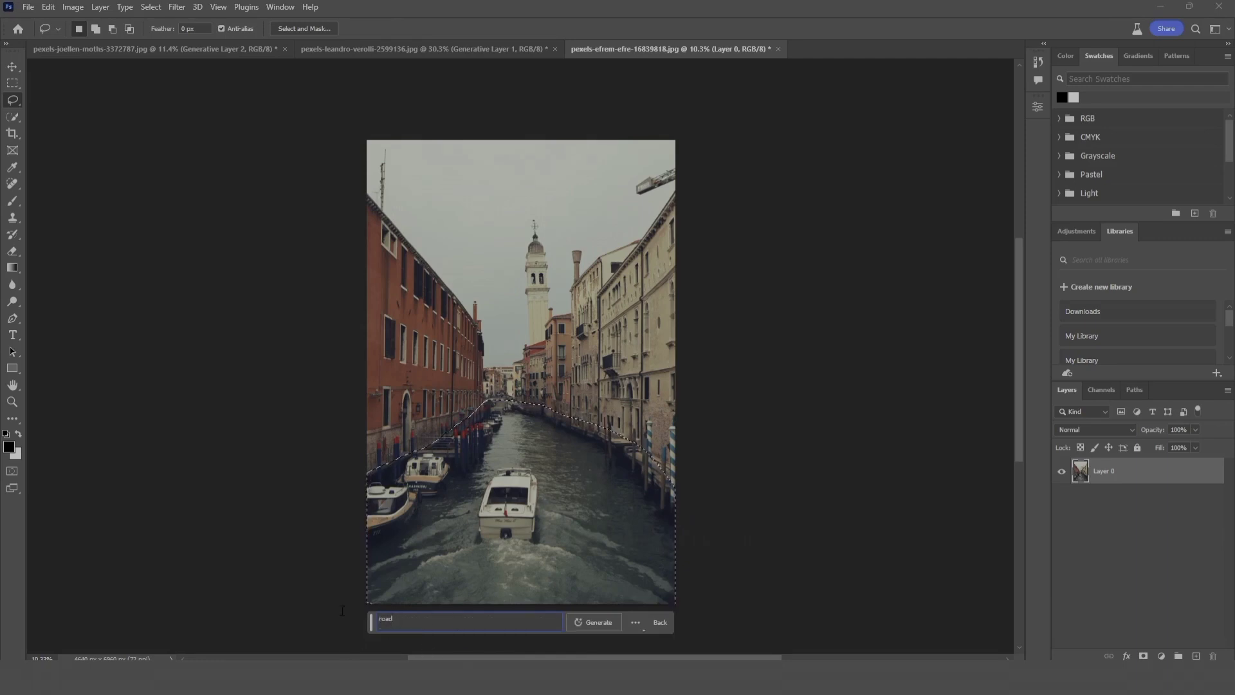
pyautogui.click(606, 626)
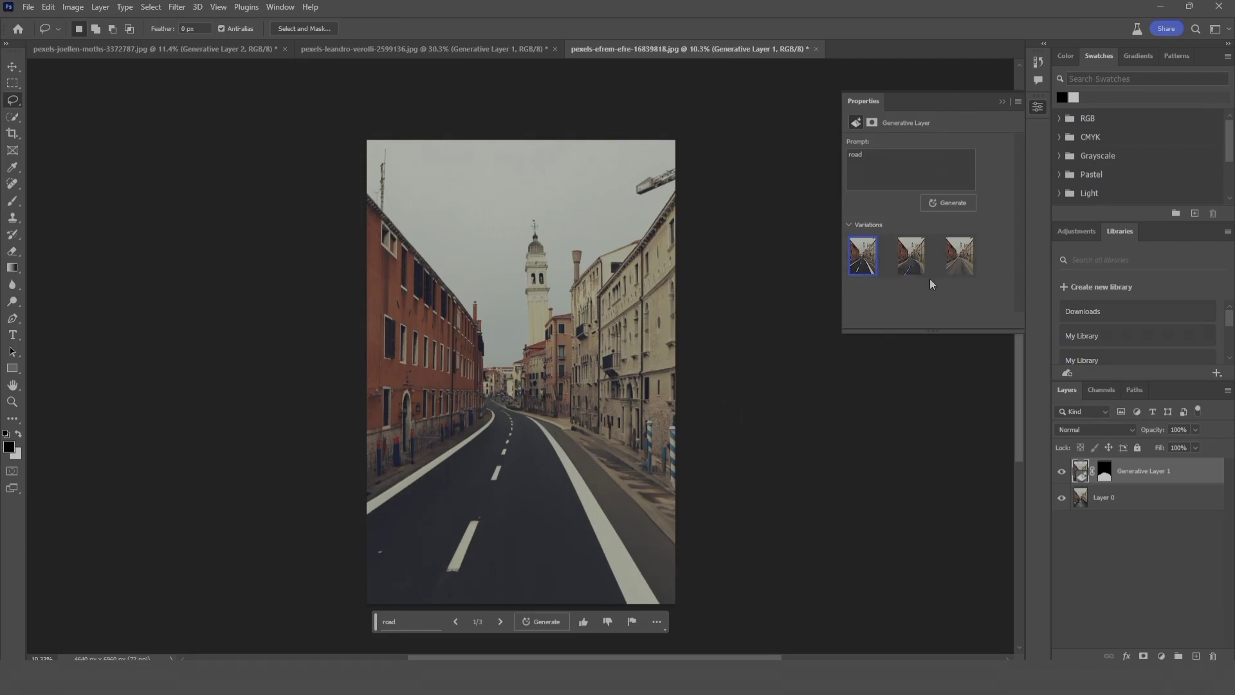
pyautogui.click(911, 270)
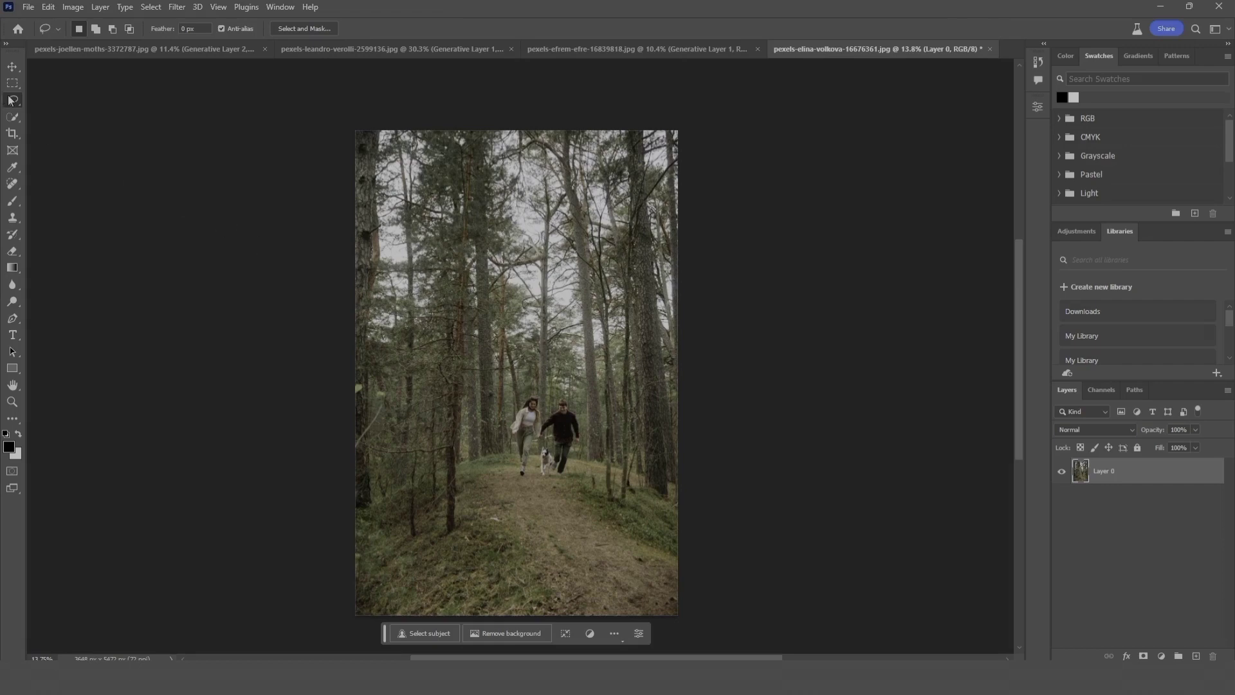
# Step: Lasso the running couple and dog, remove them using Generative Fill without a prompt, and preview the second and third variations
pyautogui.moveTo(577, 395)
pyautogui.mouseDown()
pyautogui.moveTo(518, 389)
pyautogui.moveTo(493, 420)
pyautogui.moveTo(510, 471)
pyautogui.moveTo(552, 487)
pyautogui.moveTo(580, 471)
pyautogui.moveTo(579, 399)
pyautogui.mouseUp()
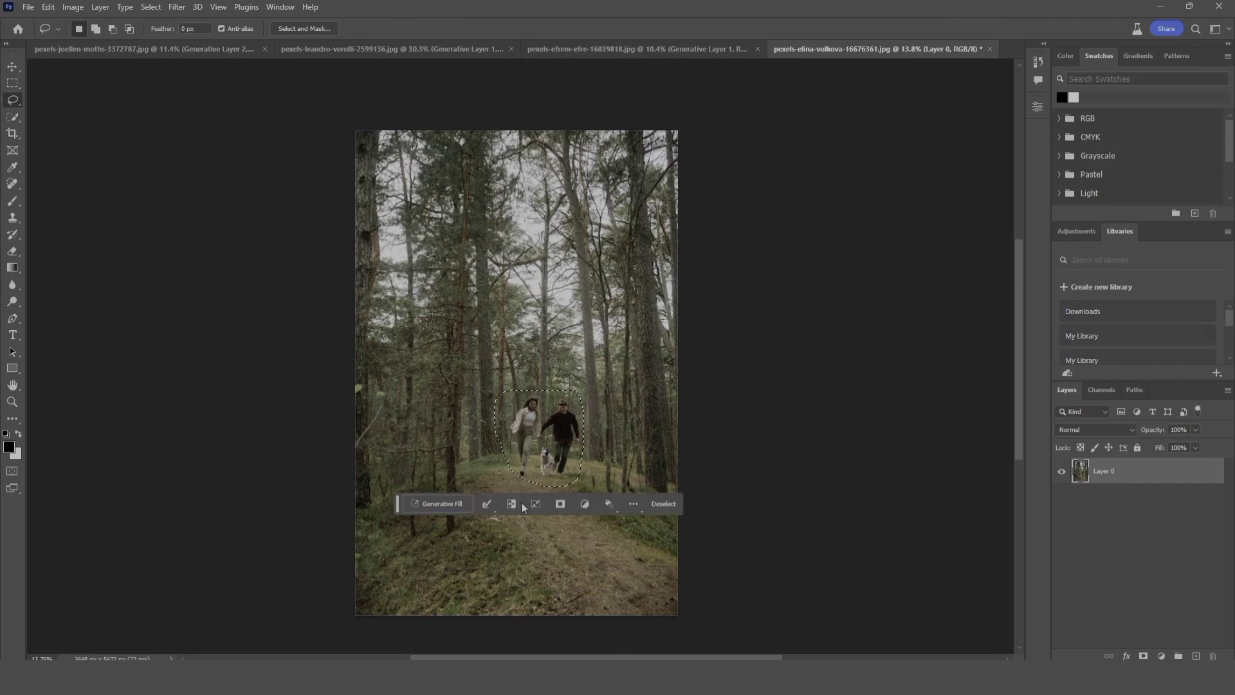
pyautogui.click(459, 505)
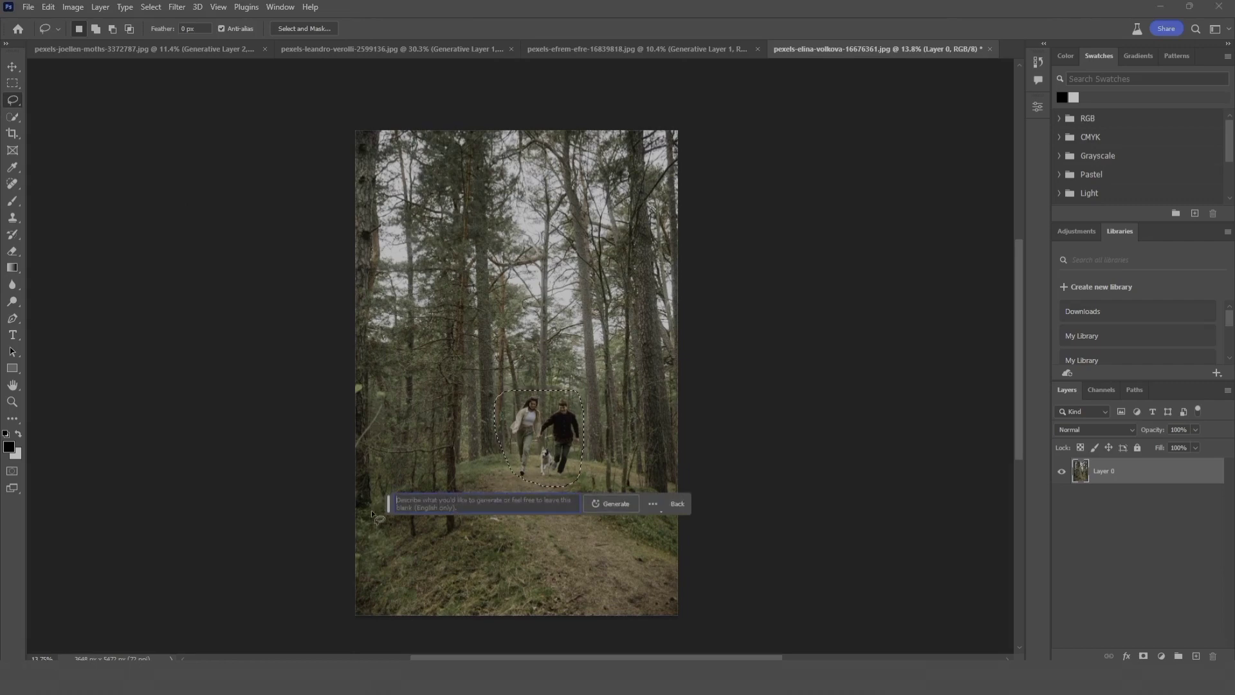
pyautogui.click(614, 507)
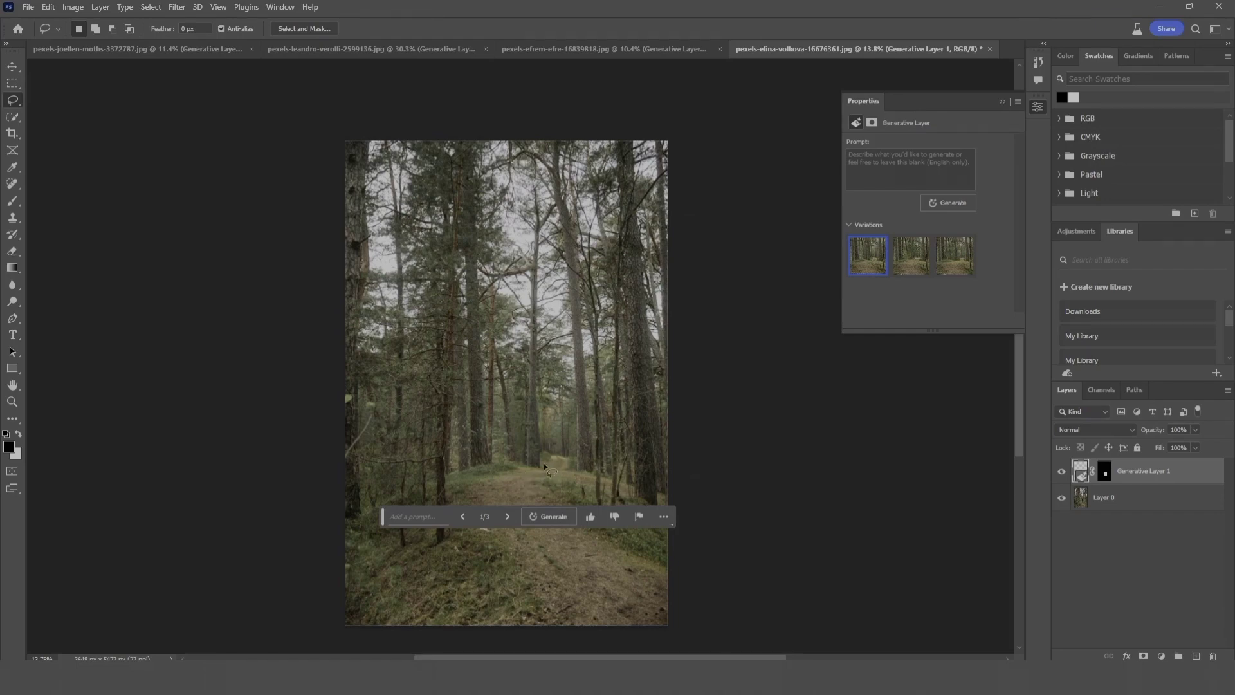
pyautogui.click(916, 268)
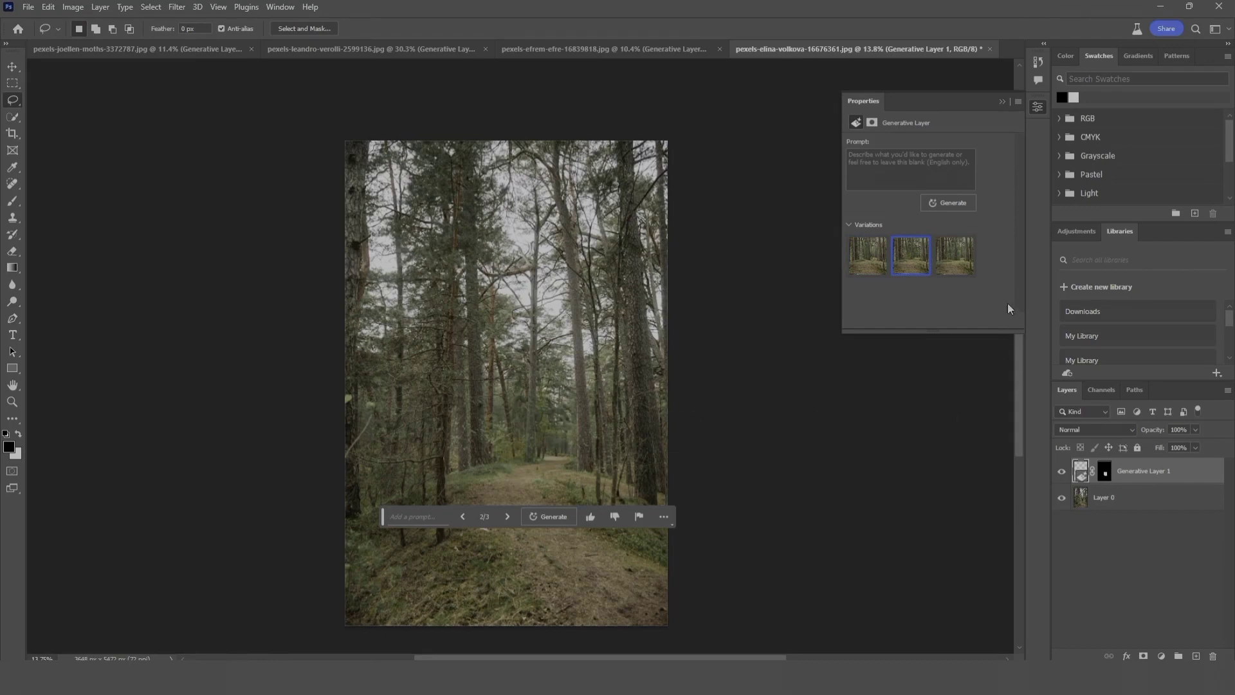
pyautogui.click(968, 260)
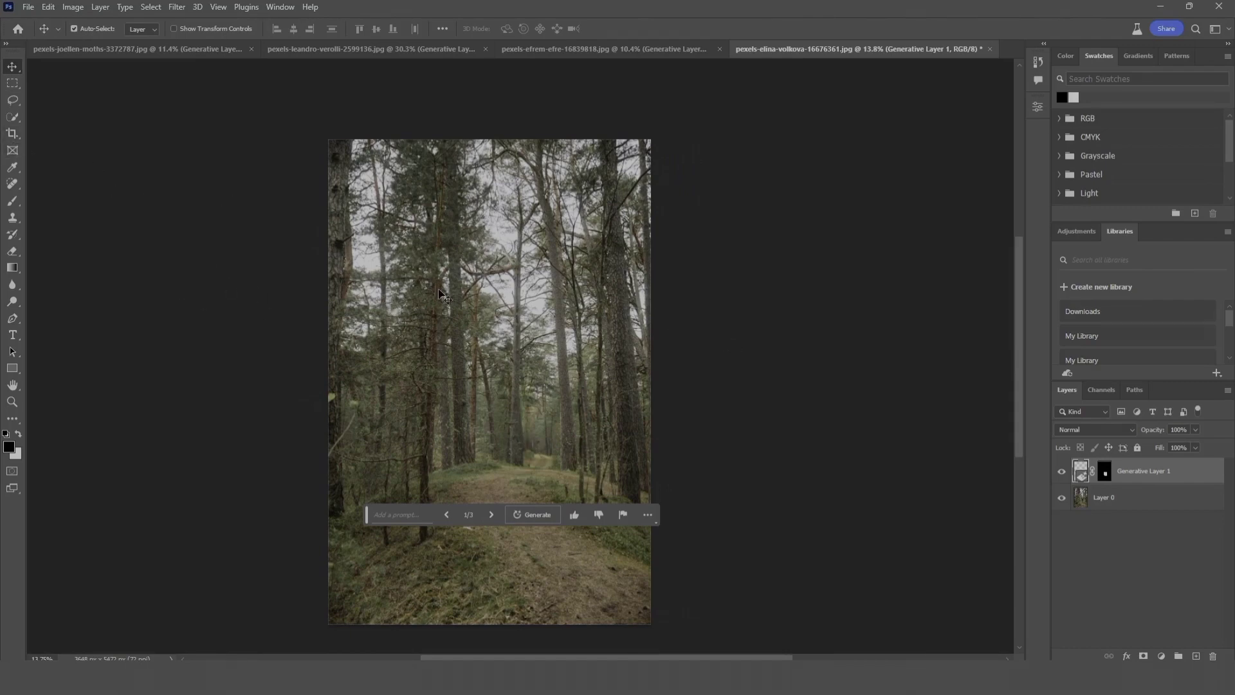
# Step: Widen the forest photo's canvas equally on both sides with the Crop tool and apply the crop
pyautogui.click(12, 133)
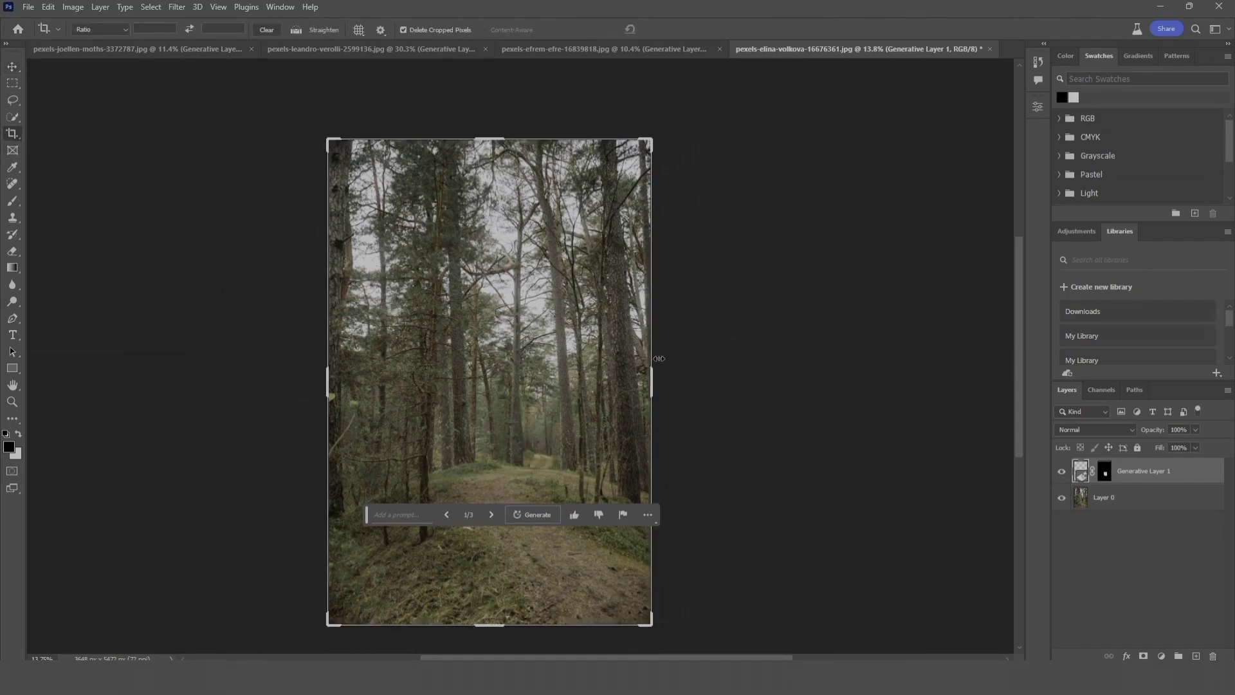
pyautogui.moveTo(653, 380); pyautogui.dragTo(716, 382)
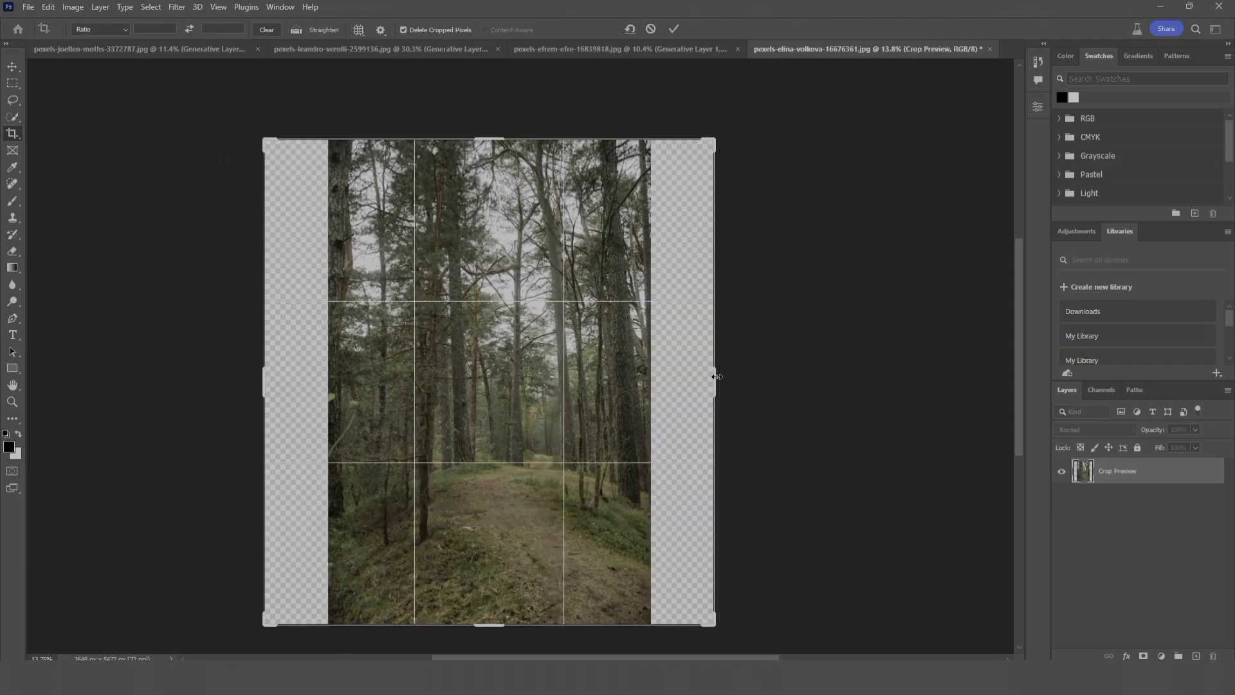
pyautogui.click(12, 67)
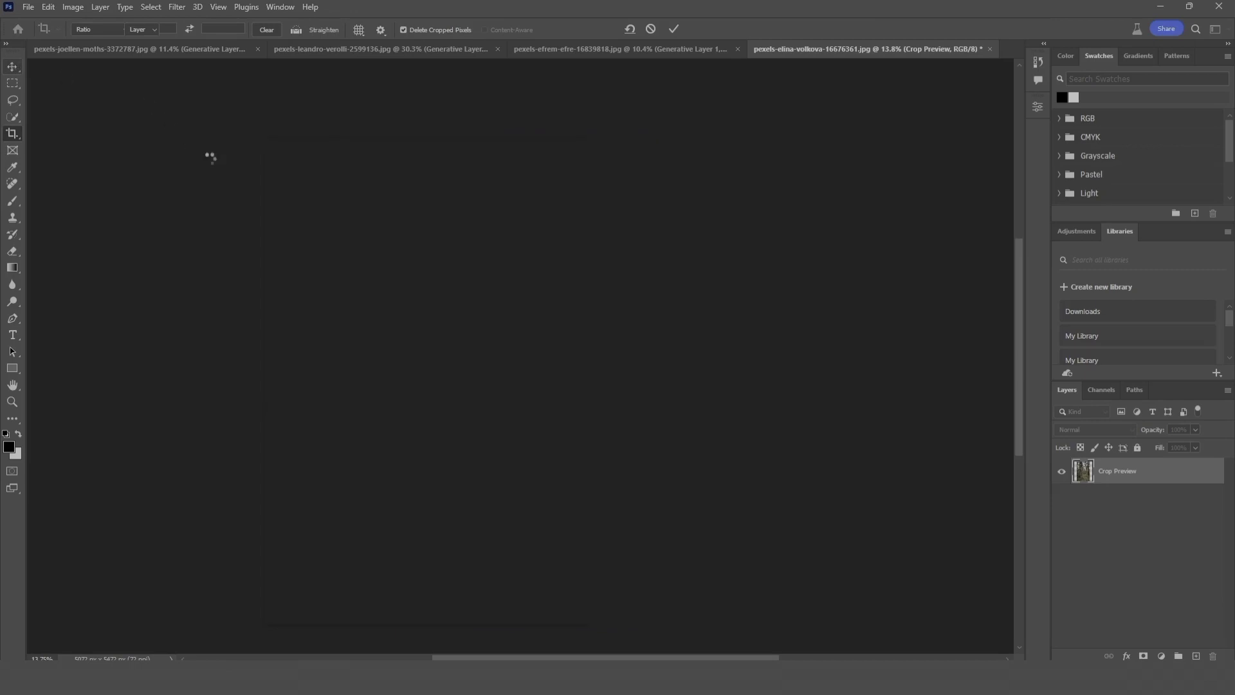
# Step: Select the transparent strips on both sides of the forest photo, slightly overlapping the image, and fill them using Generative Fill with no prompt
pyautogui.click(12, 83)
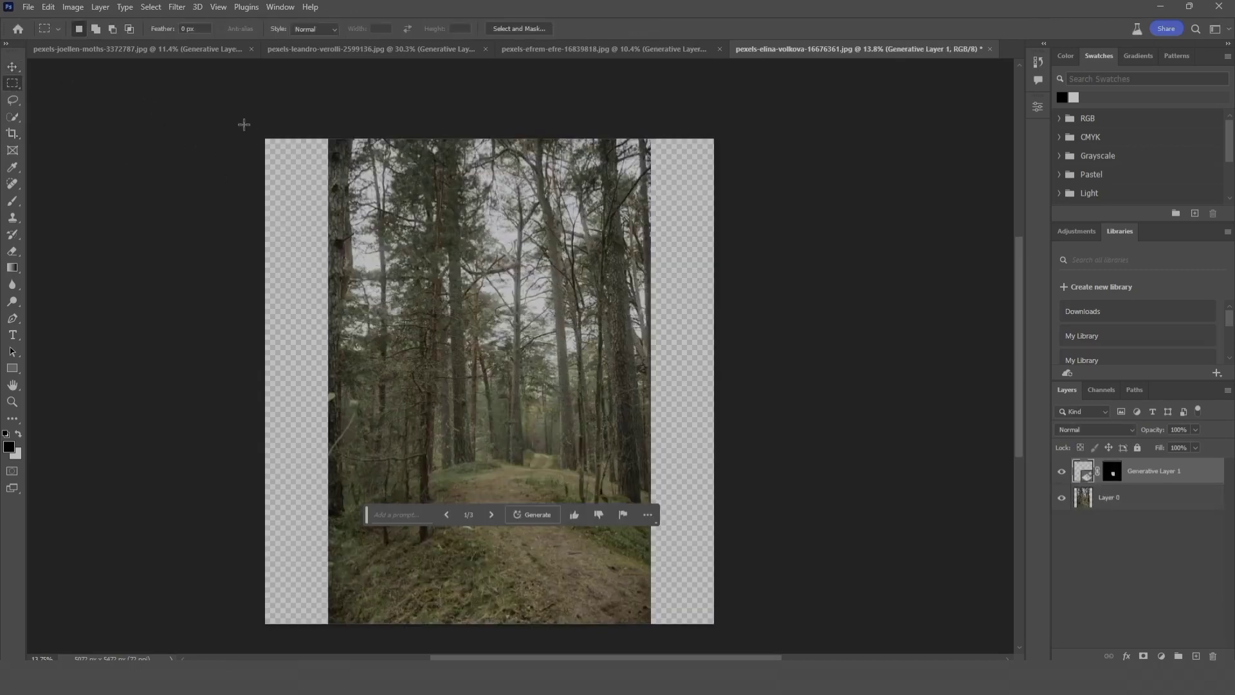
pyautogui.moveTo(262, 135); pyautogui.dragTo(337, 626)
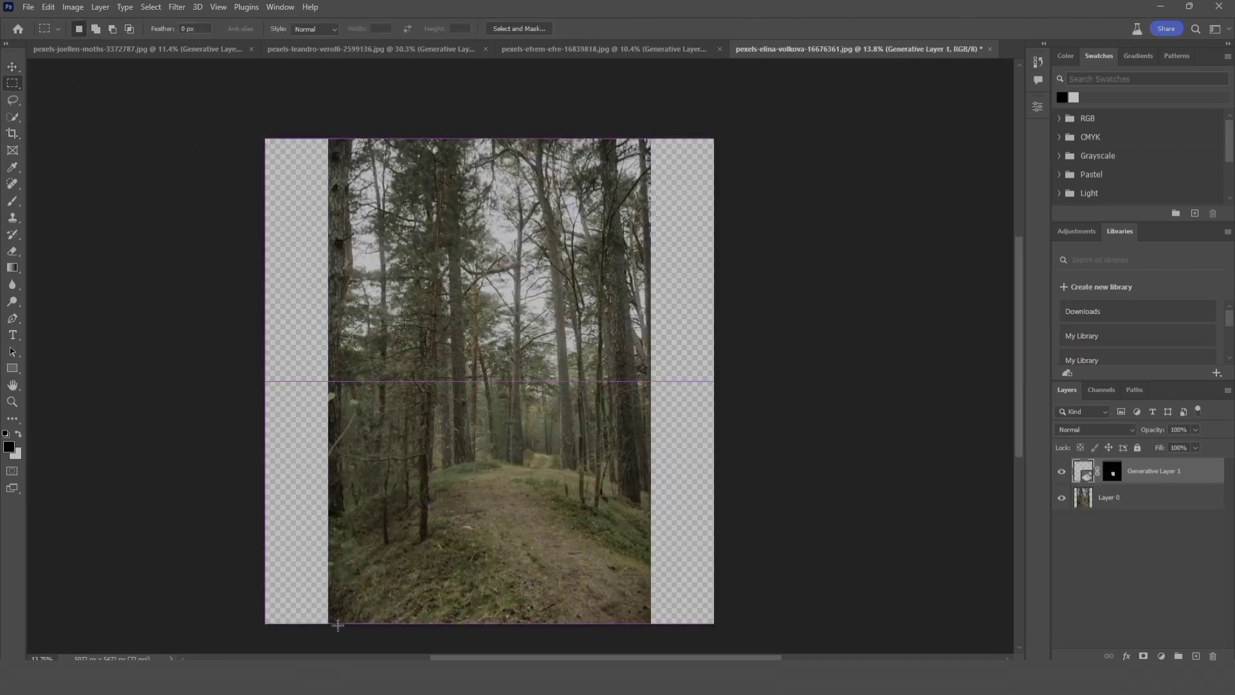
pyautogui.moveTo(726, 134); pyautogui.dragTo(645, 624)
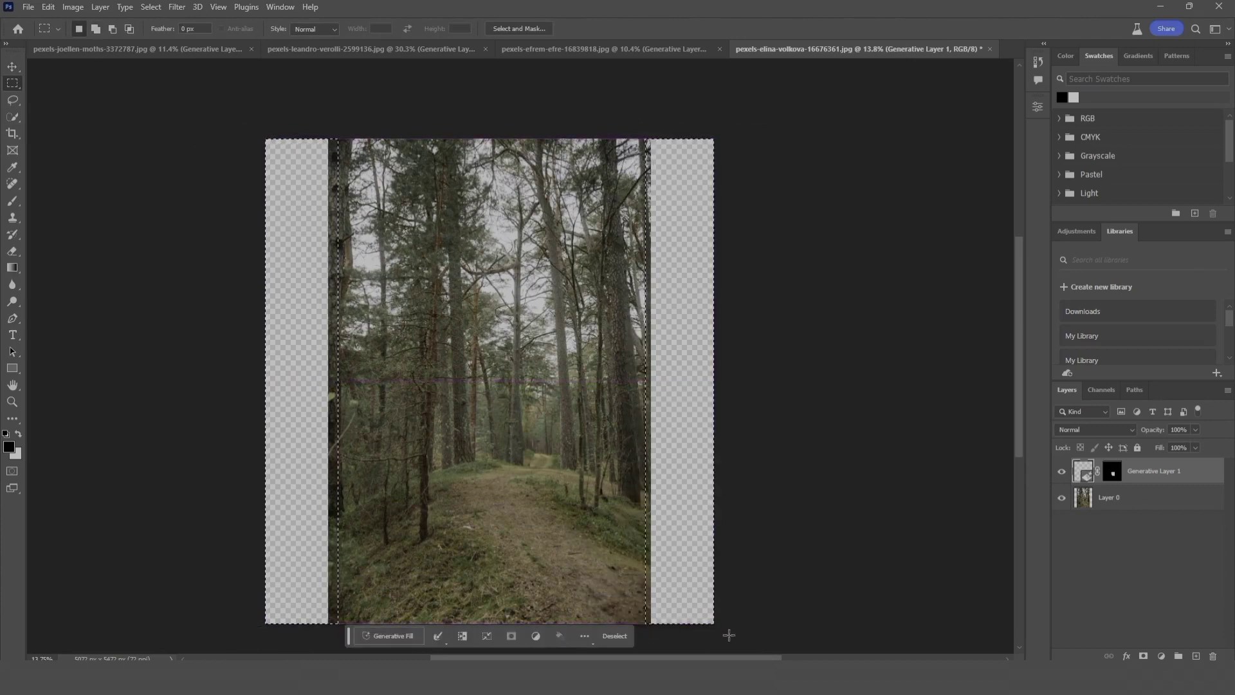
pyautogui.click(400, 636)
pyautogui.click(565, 639)
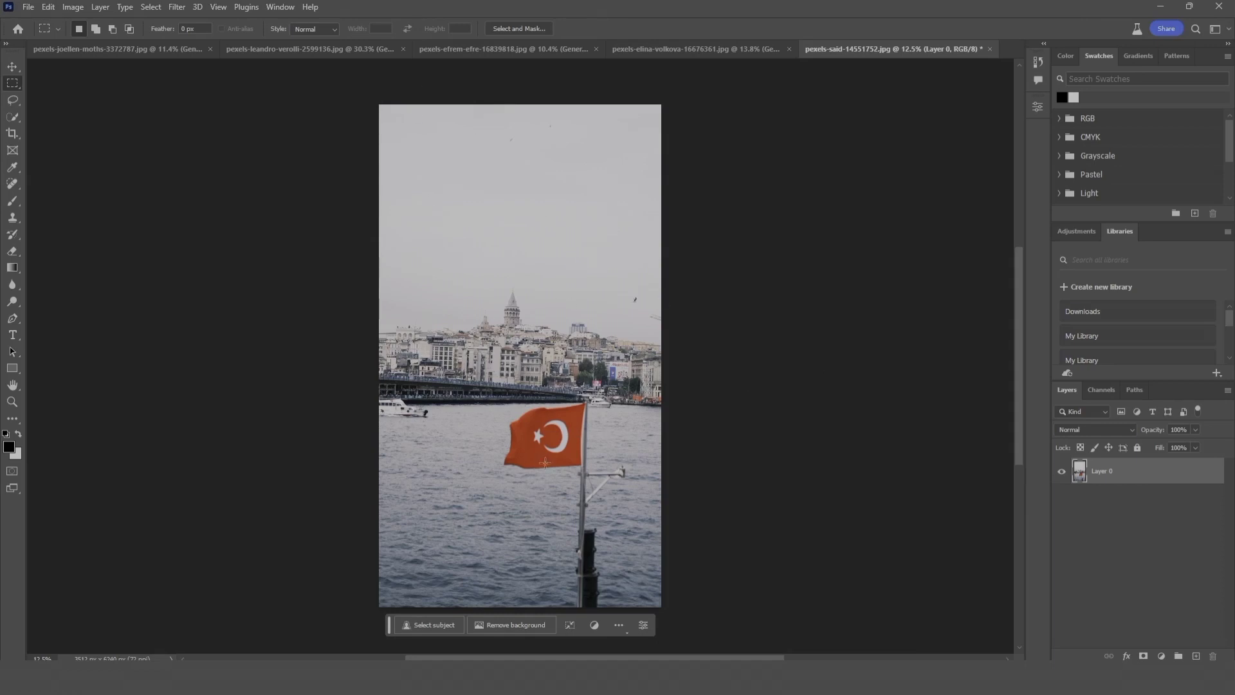
# Step: Lasso the red flag above the water, generate a fill with the prompt "Egypt flag", and select the third variation
pyautogui.click(13, 99)
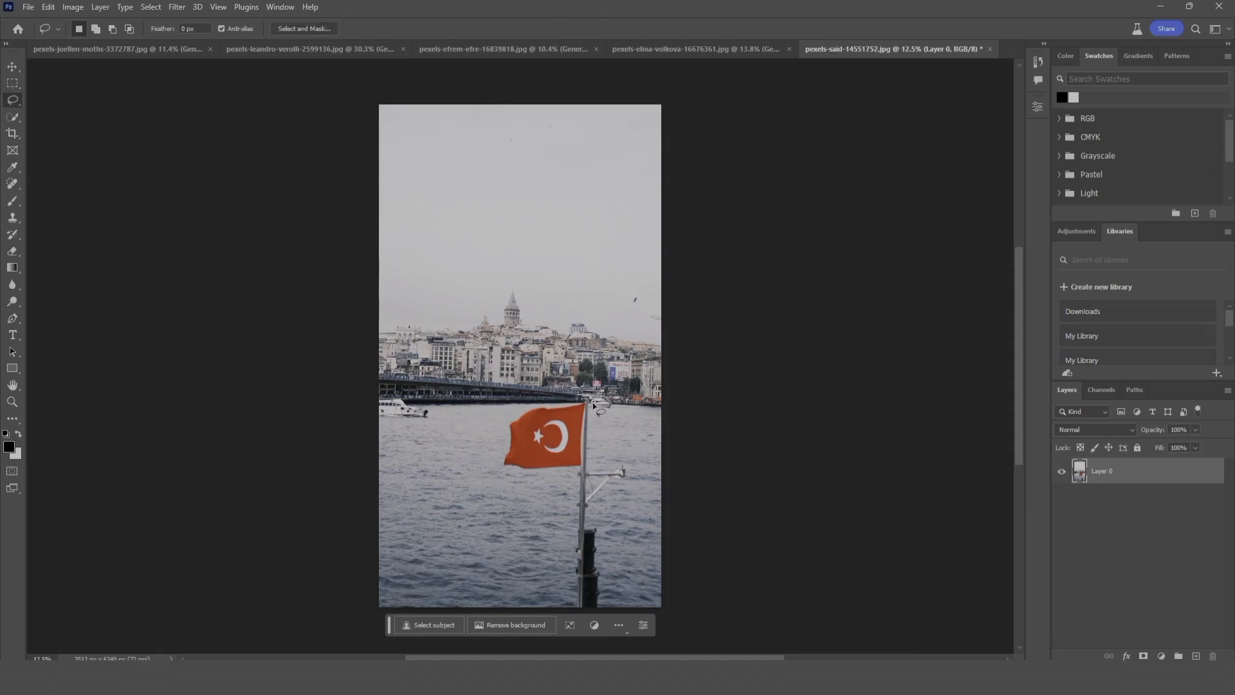
pyautogui.moveTo(593, 404)
pyautogui.mouseDown()
pyautogui.moveTo(518, 402)
pyautogui.moveTo(493, 427)
pyautogui.moveTo(489, 455)
pyautogui.moveTo(514, 482)
pyautogui.moveTo(573, 483)
pyautogui.moveTo(604, 462)
pyautogui.moveTo(606, 404)
pyautogui.mouseUp()
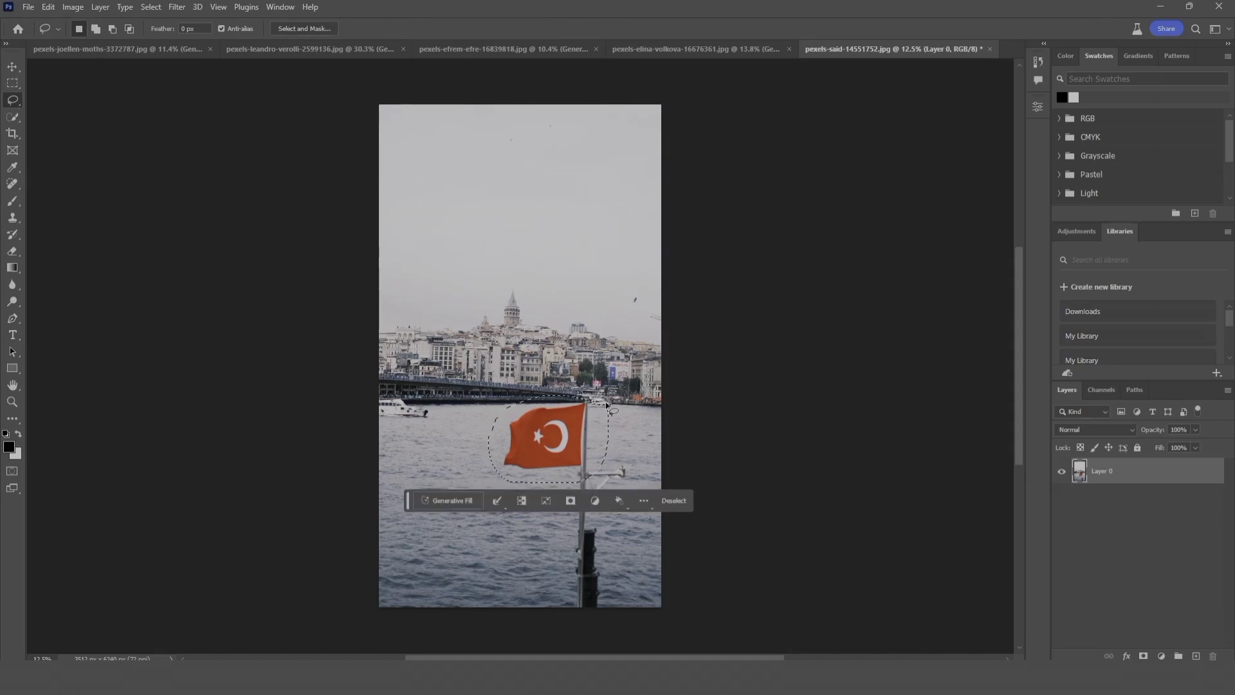
pyautogui.click(476, 504)
pyautogui.write('Egypt flag')
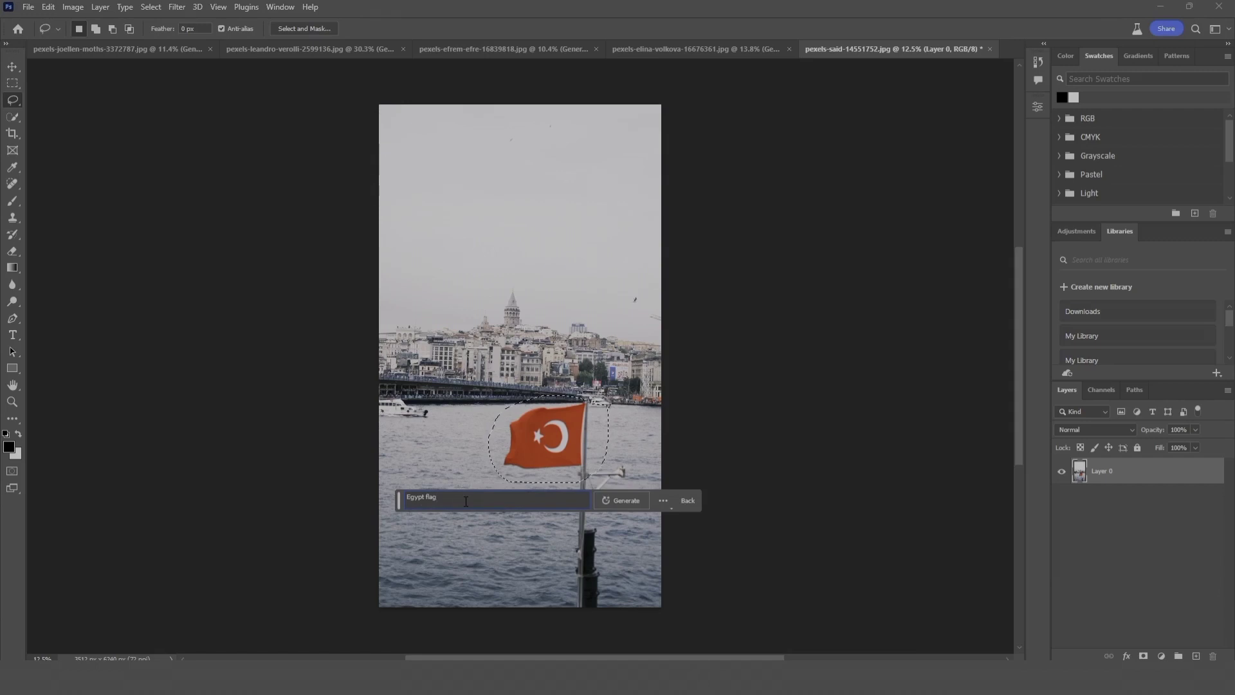
pyautogui.click(634, 501)
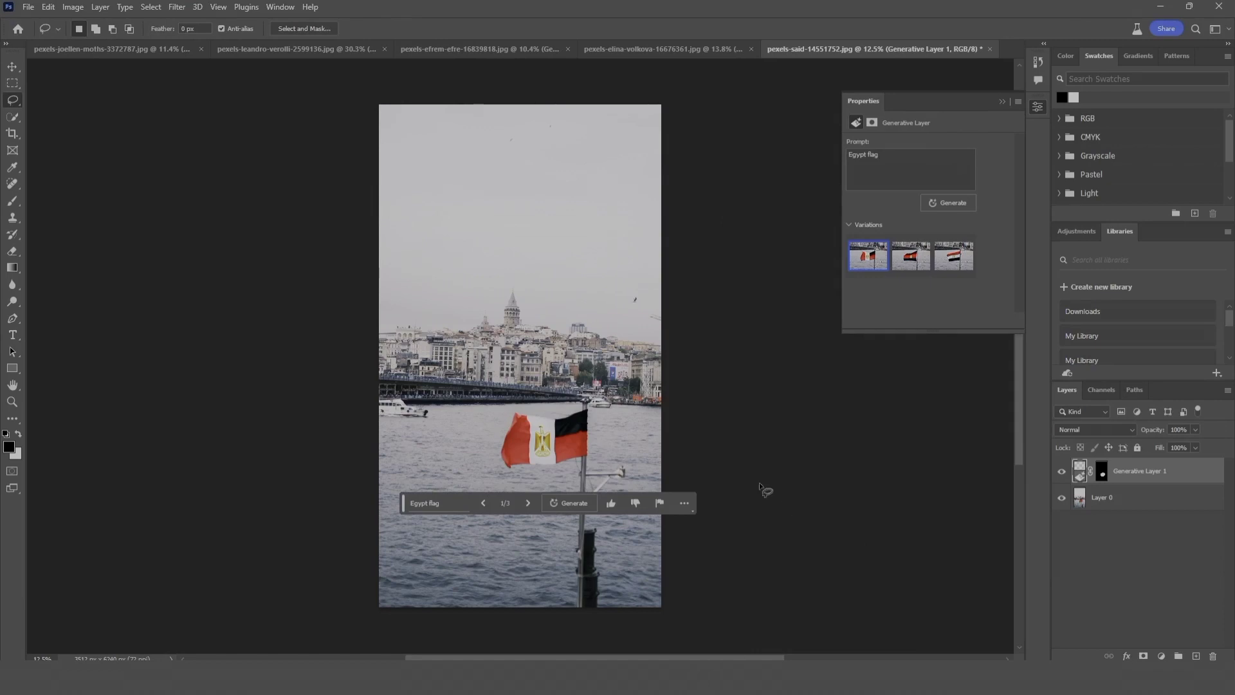
pyautogui.click(961, 266)
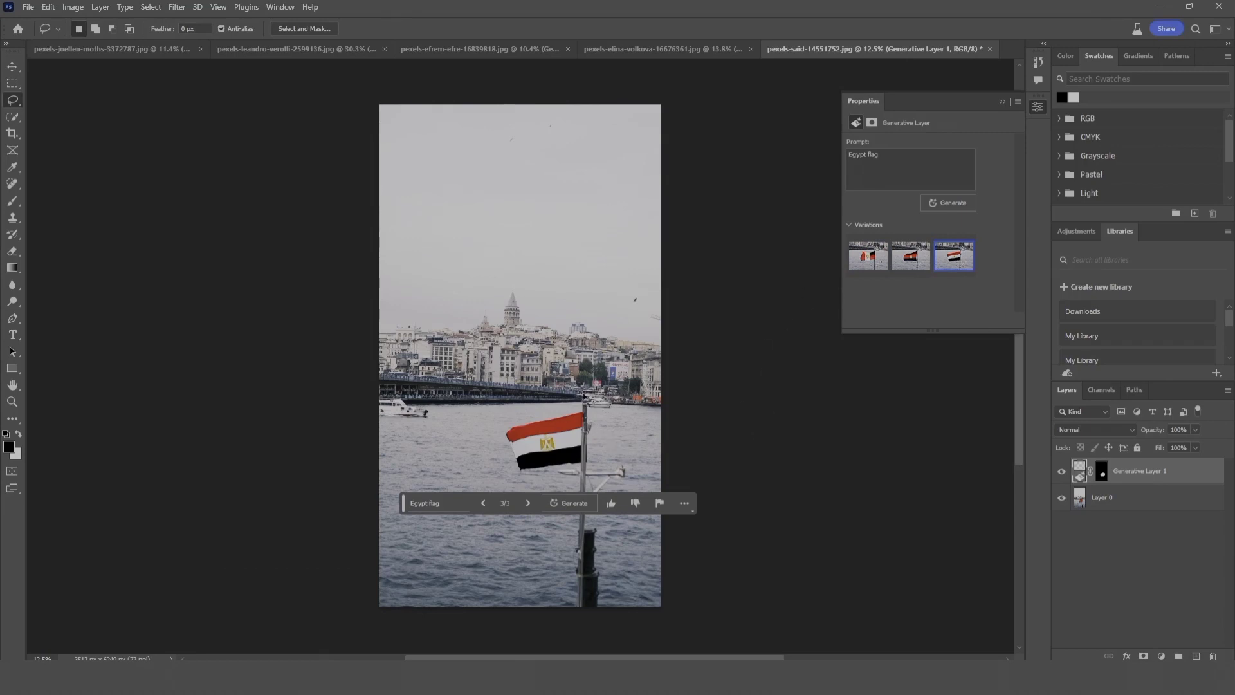
# Step: Generate another set of Egypt flag variations, preview the first one, and reselect the sixth
pyautogui.click(570, 503)
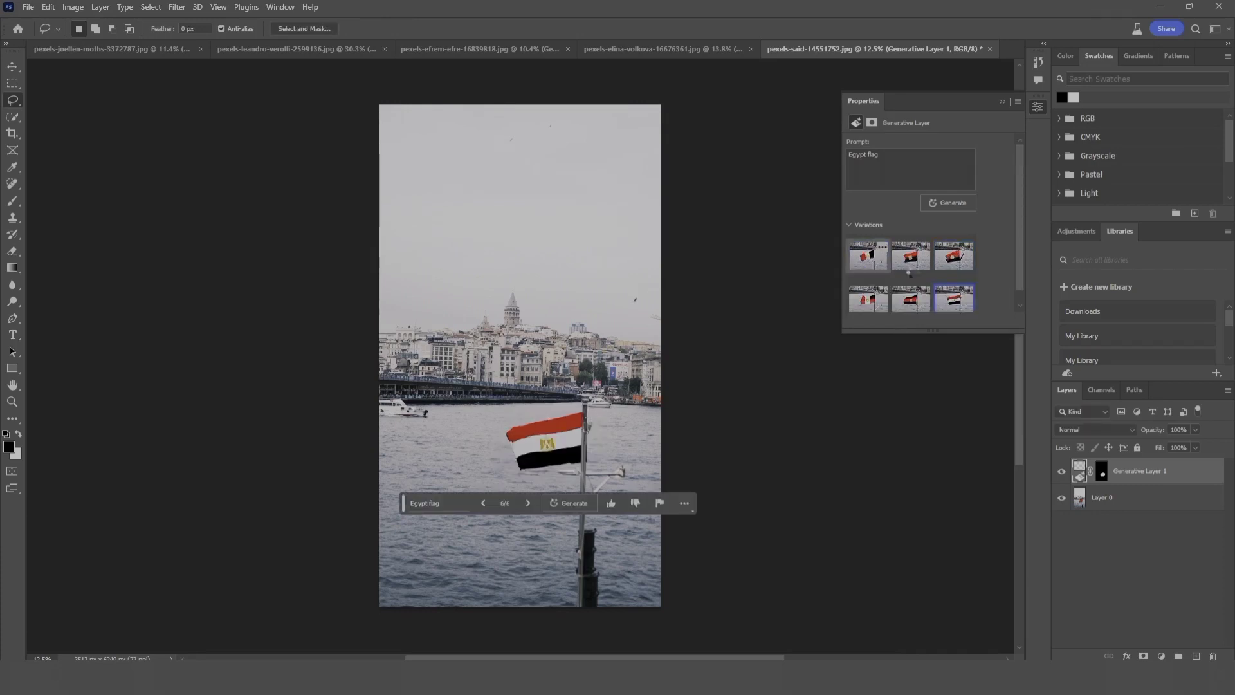
pyautogui.click(869, 258)
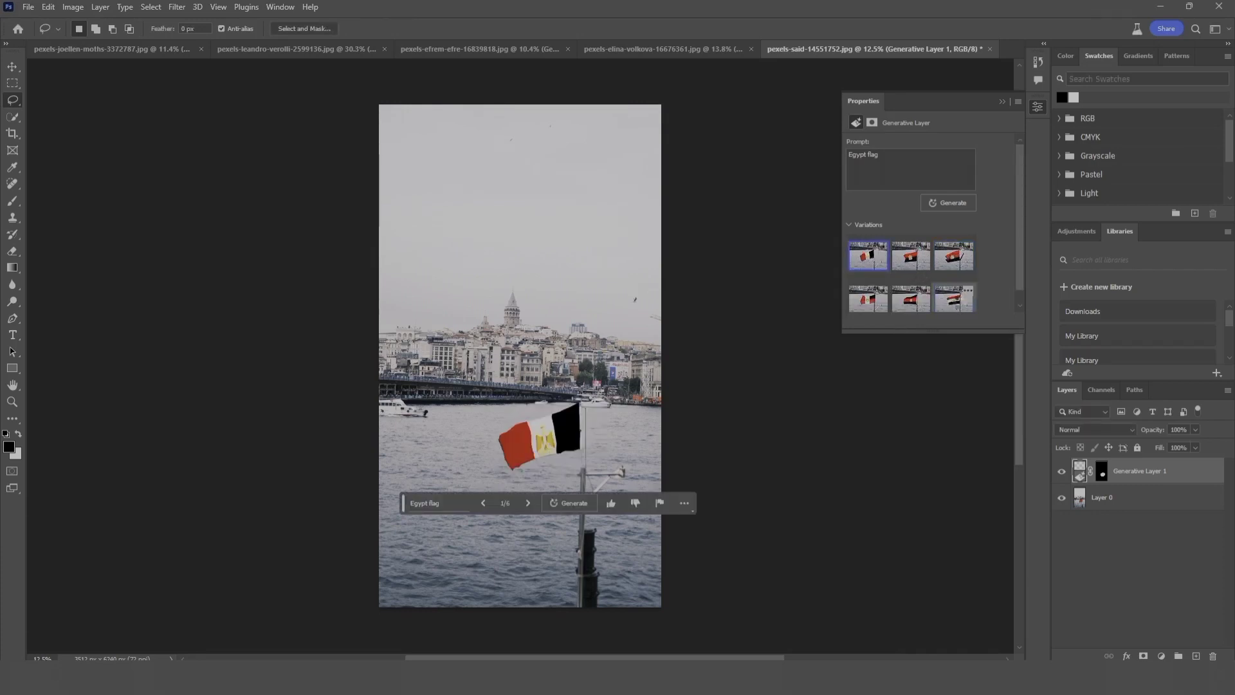
pyautogui.click(954, 298)
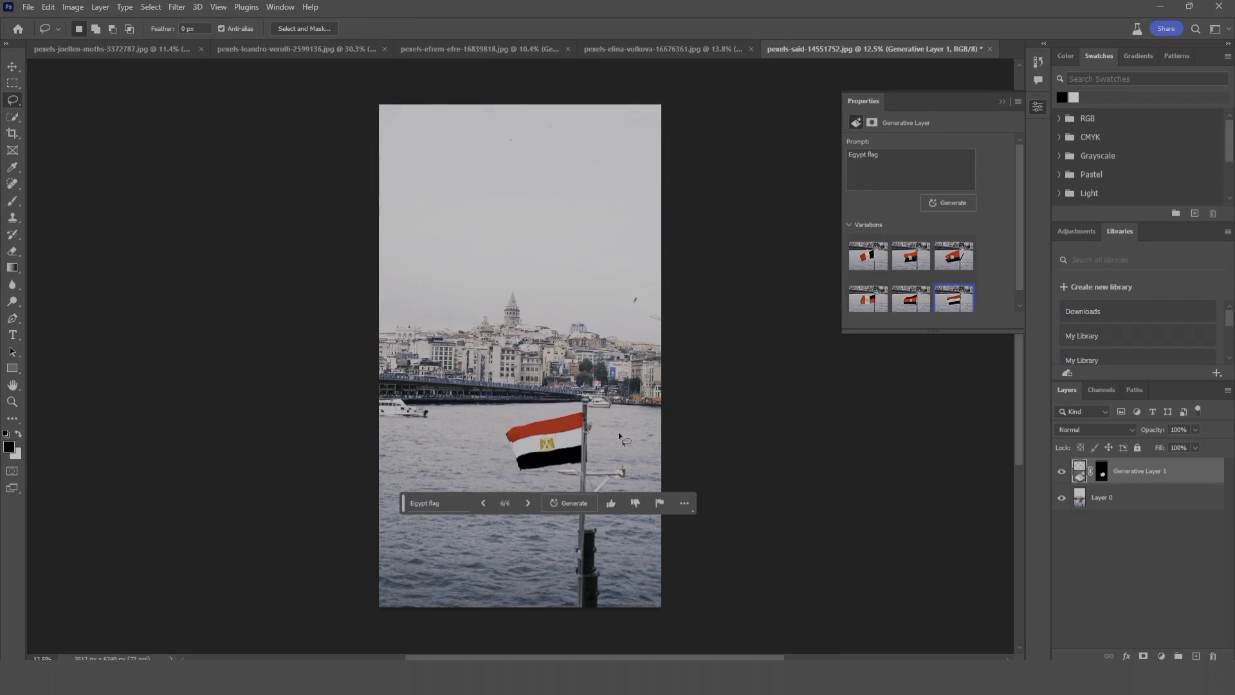
pyautogui.click(1002, 102)
# Step: Lasso the city skyline behind the water, generate a fill with the prompt "desert", and preview the second and third variations
pyautogui.moveTo(679, 271)
pyautogui.mouseDown()
pyautogui.moveTo(470, 271)
pyautogui.moveTo(375, 300)
pyautogui.moveTo(357, 332)
pyautogui.moveTo(388, 375)
pyautogui.moveTo(656, 399)
pyautogui.moveTo(678, 359)
pyautogui.moveTo(694, 273)
pyautogui.mouseUp()
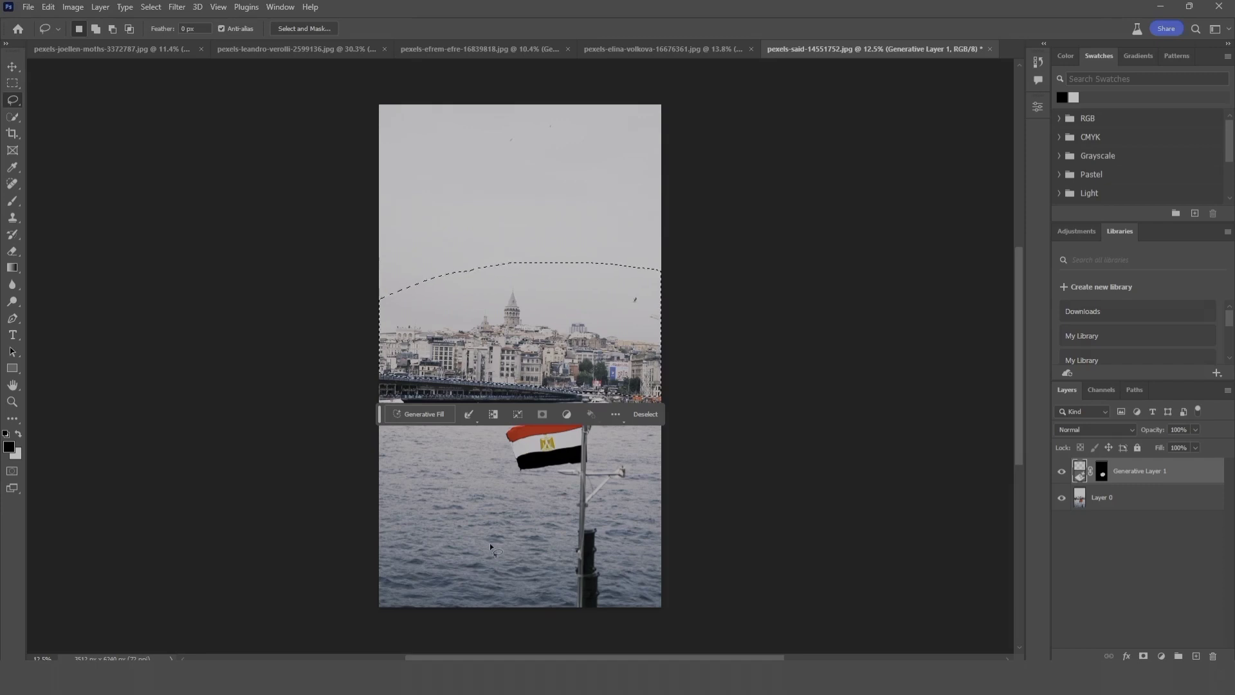
pyautogui.click(420, 414)
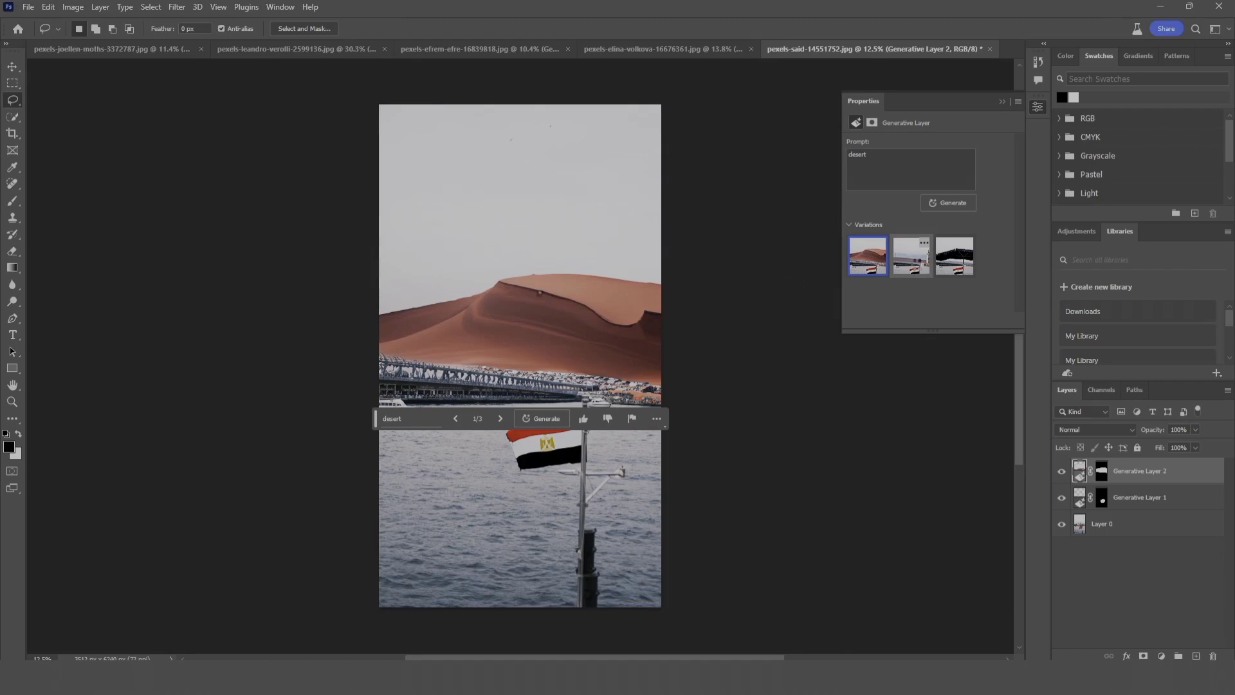
pyautogui.click(917, 267)
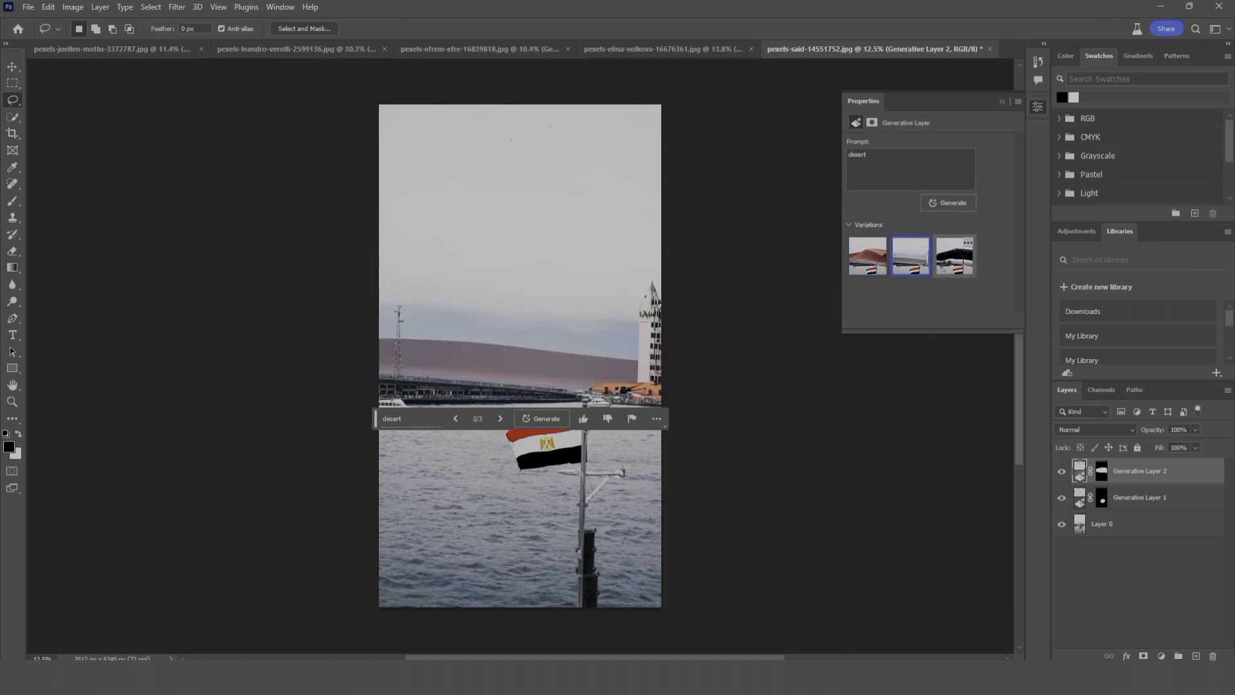
pyautogui.click(951, 265)
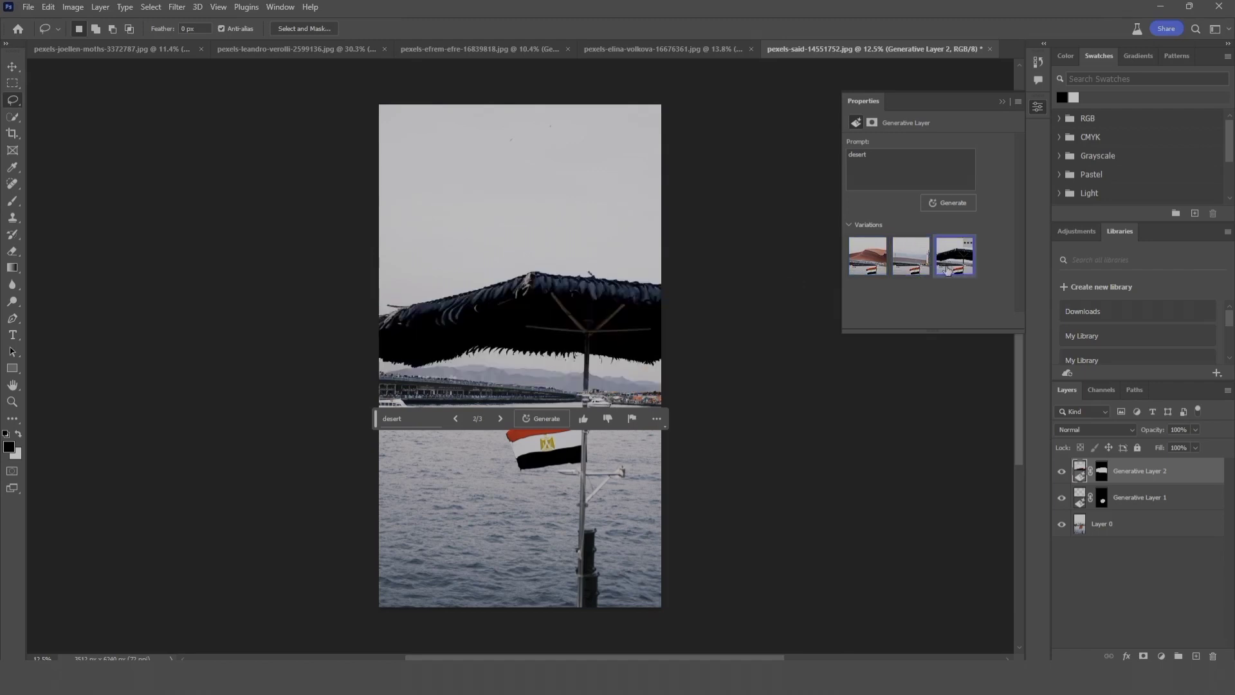
# Step: Rate the third desert variation as bad and toggle the visibility of both generative layers to compare with the original
pyautogui.click(608, 419)
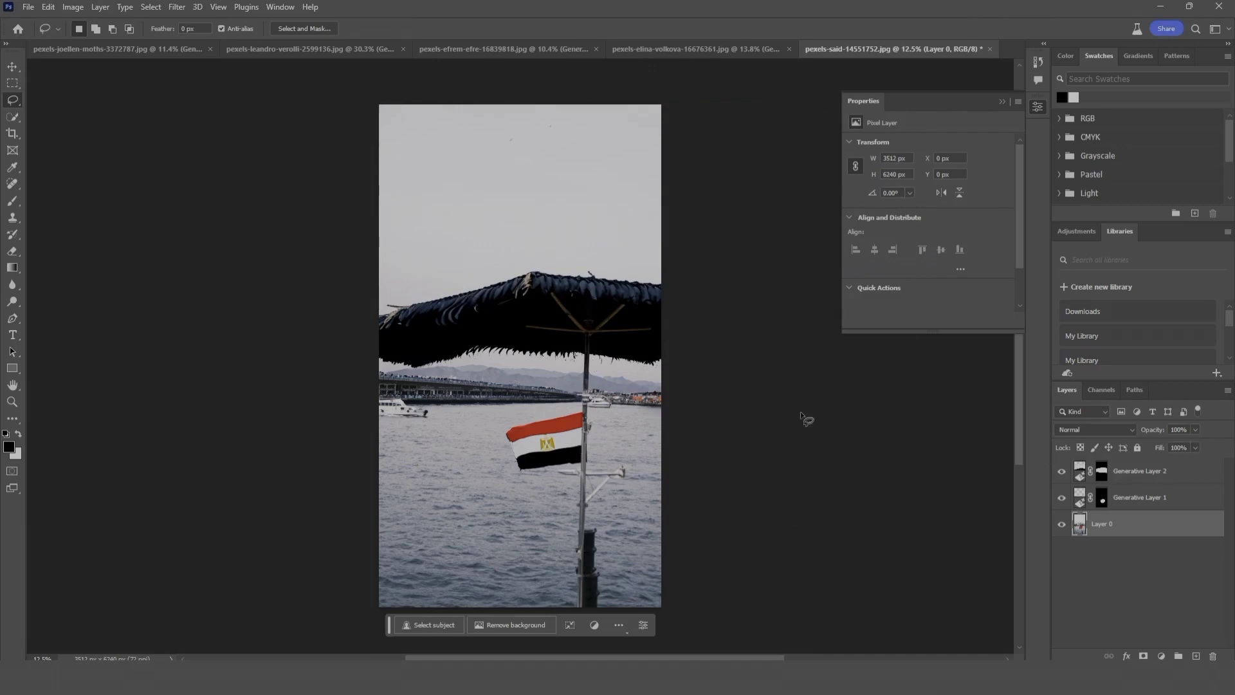
pyautogui.moveTo(1061, 471); pyautogui.dragTo(1063, 507)
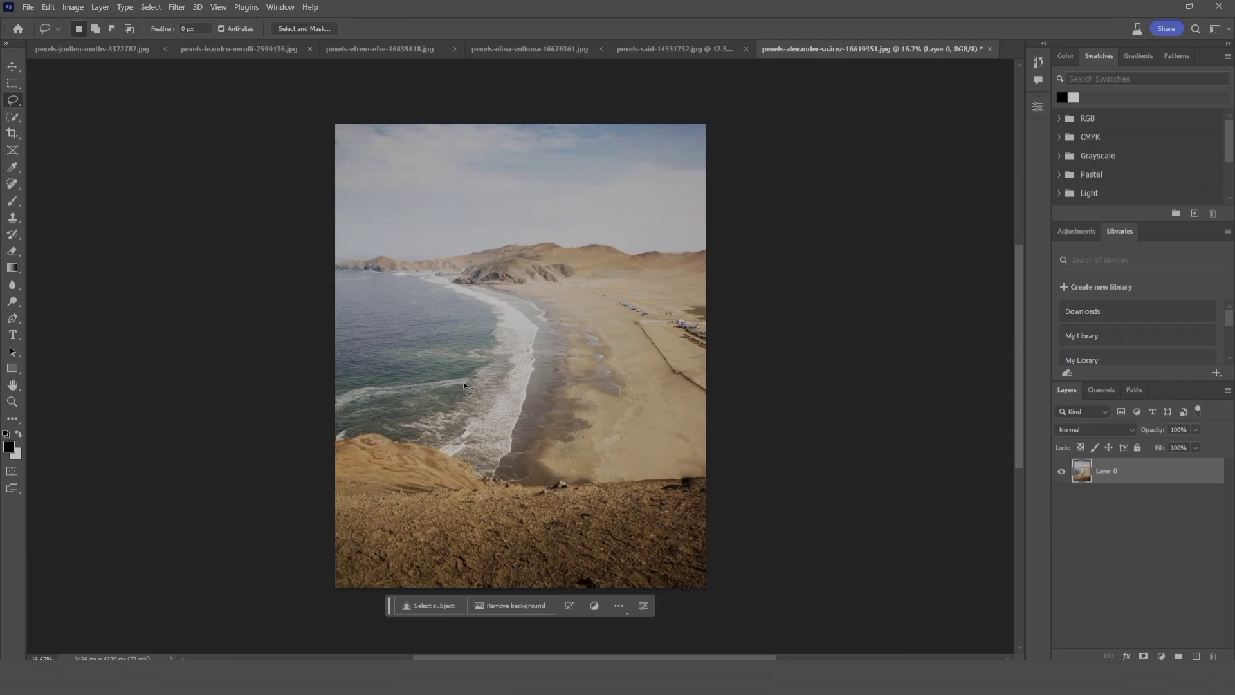
# Step: Lasso a rounded area of sea beside the beach and generate a fill with the prompt "boat"
pyautogui.moveTo(432, 307)
pyautogui.mouseDown()
pyautogui.moveTo(379, 326)
pyautogui.moveTo(404, 388)
pyautogui.moveTo(480, 372)
pyautogui.mouseUp()
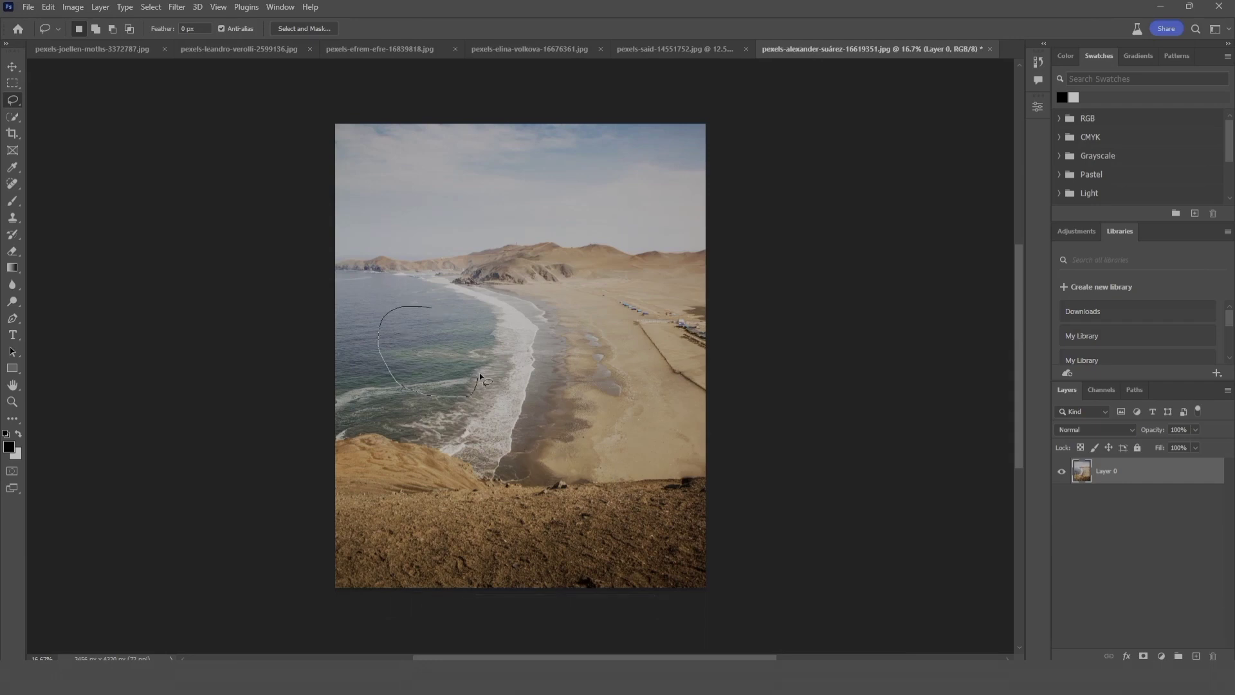
pyautogui.moveTo(395, 297); pyautogui.dragTo(397, 299)
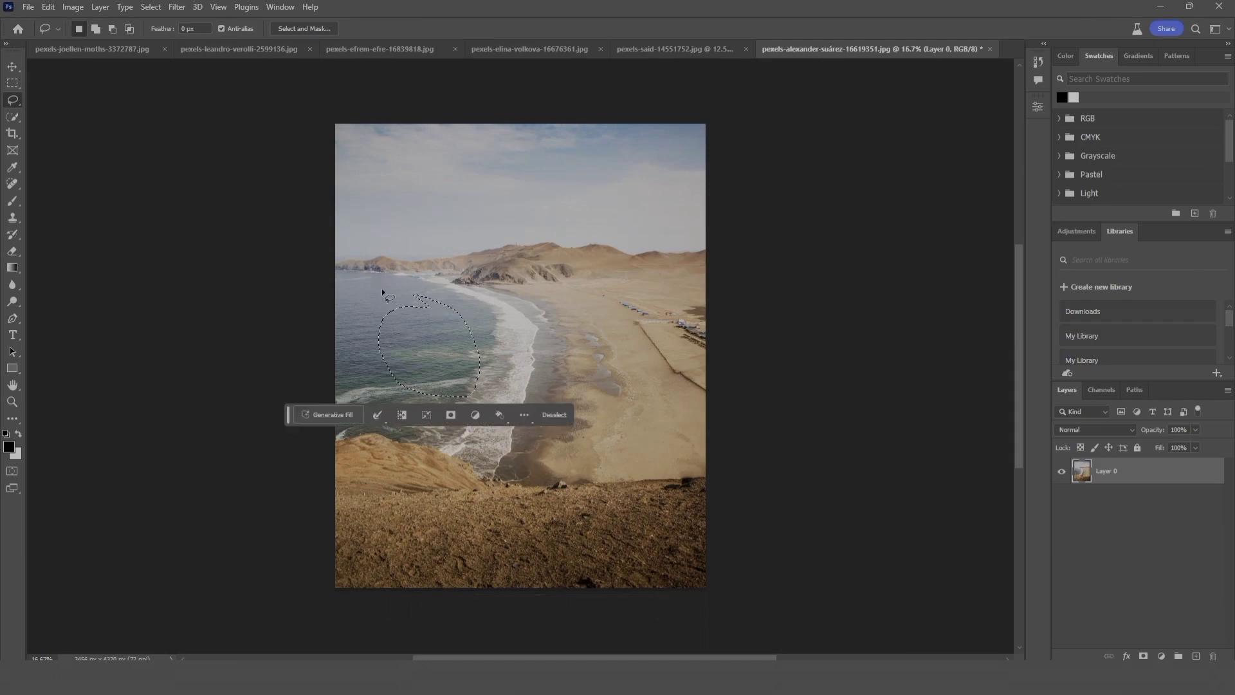
pyautogui.click(349, 418)
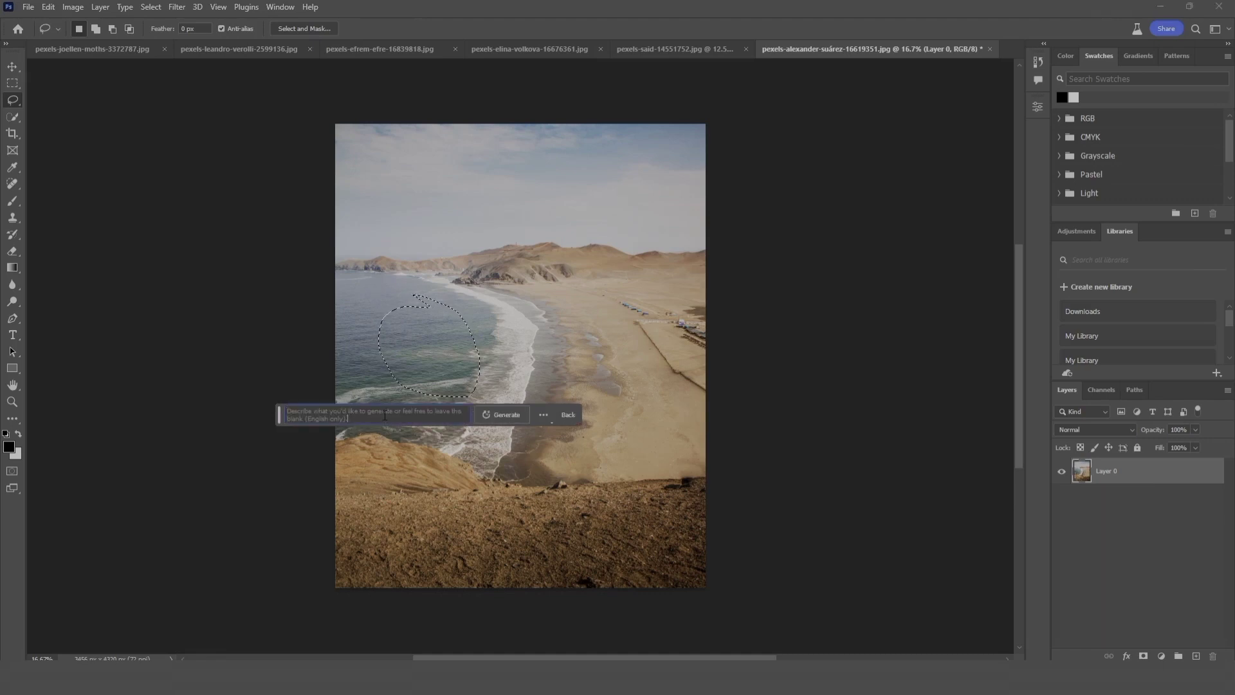
pyautogui.write('boat')
pyautogui.click(508, 417)
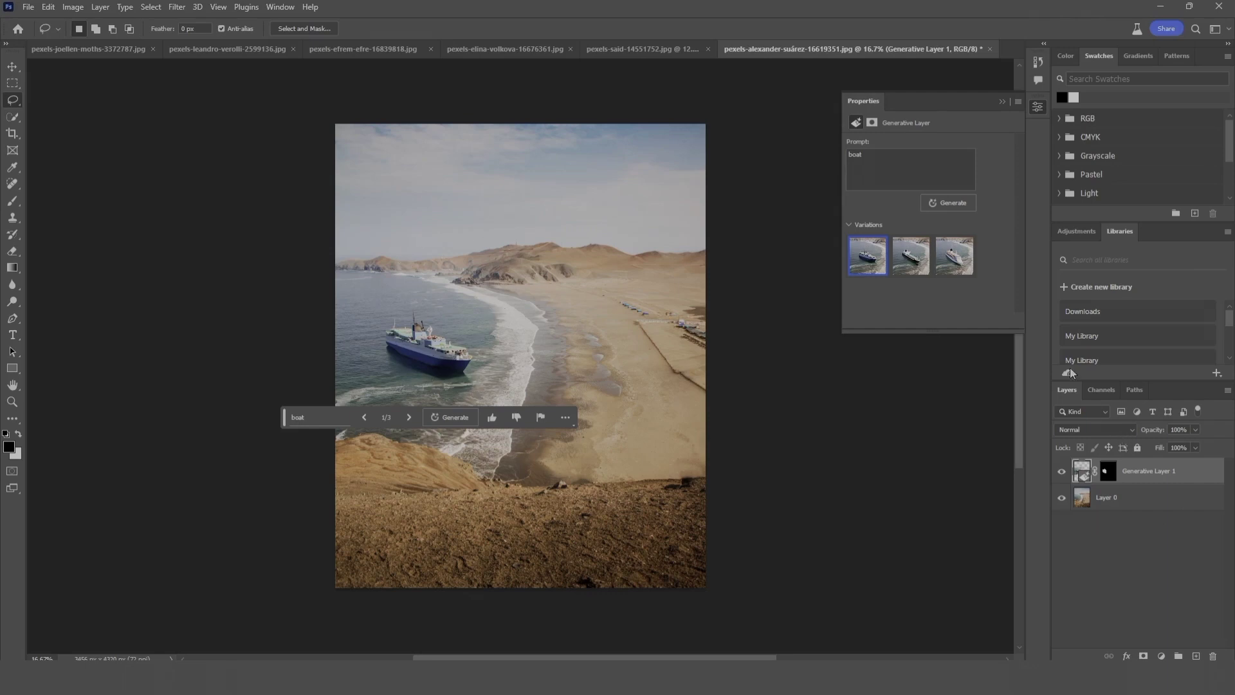
# Step: Preview the second and third boat variations and go back to the first one
pyautogui.click(914, 268)
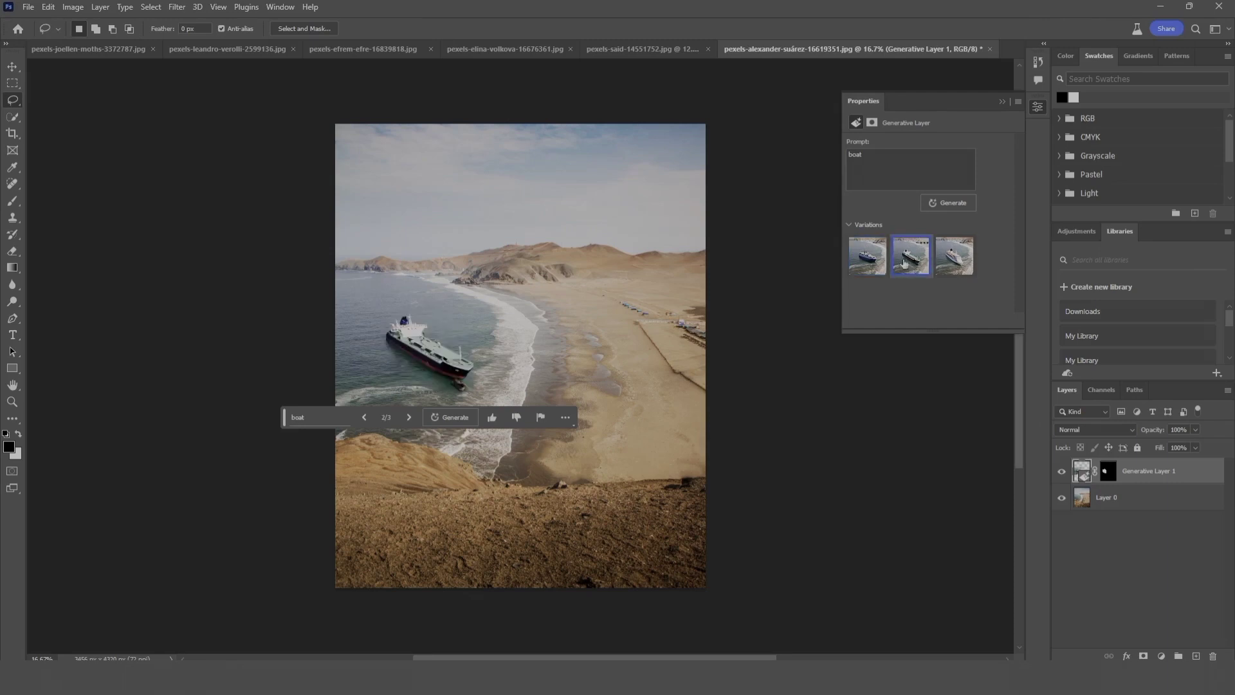
pyautogui.click(953, 269)
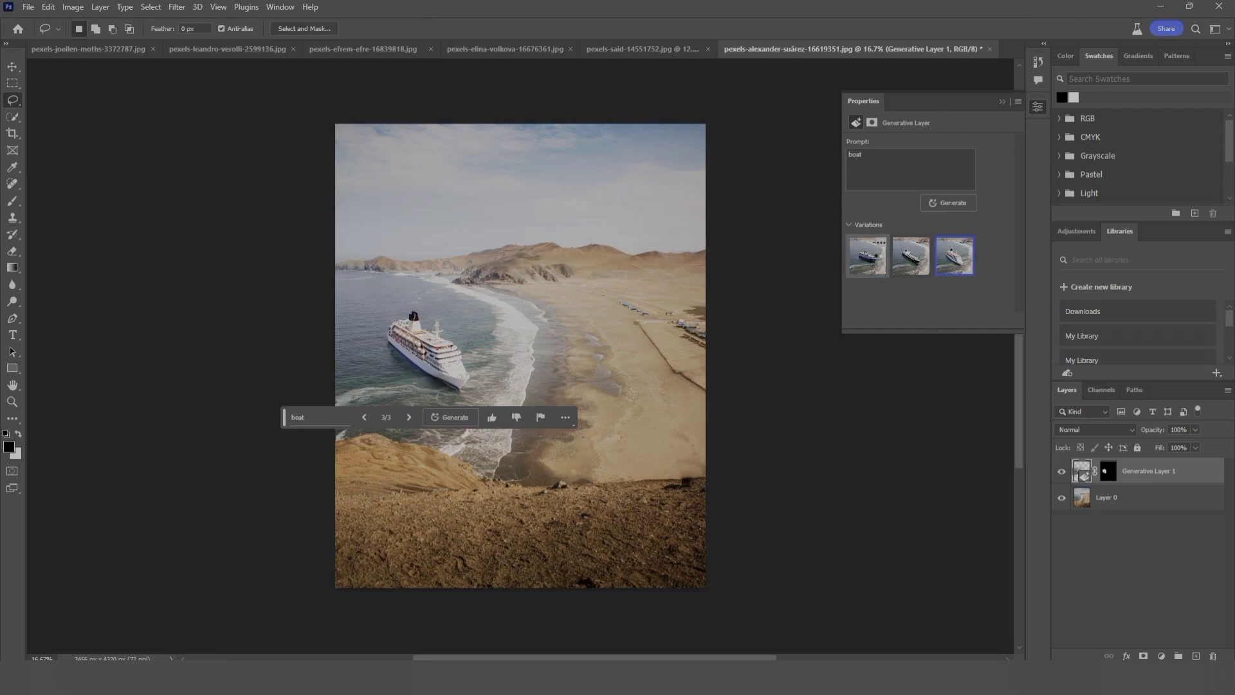
pyautogui.click(878, 263)
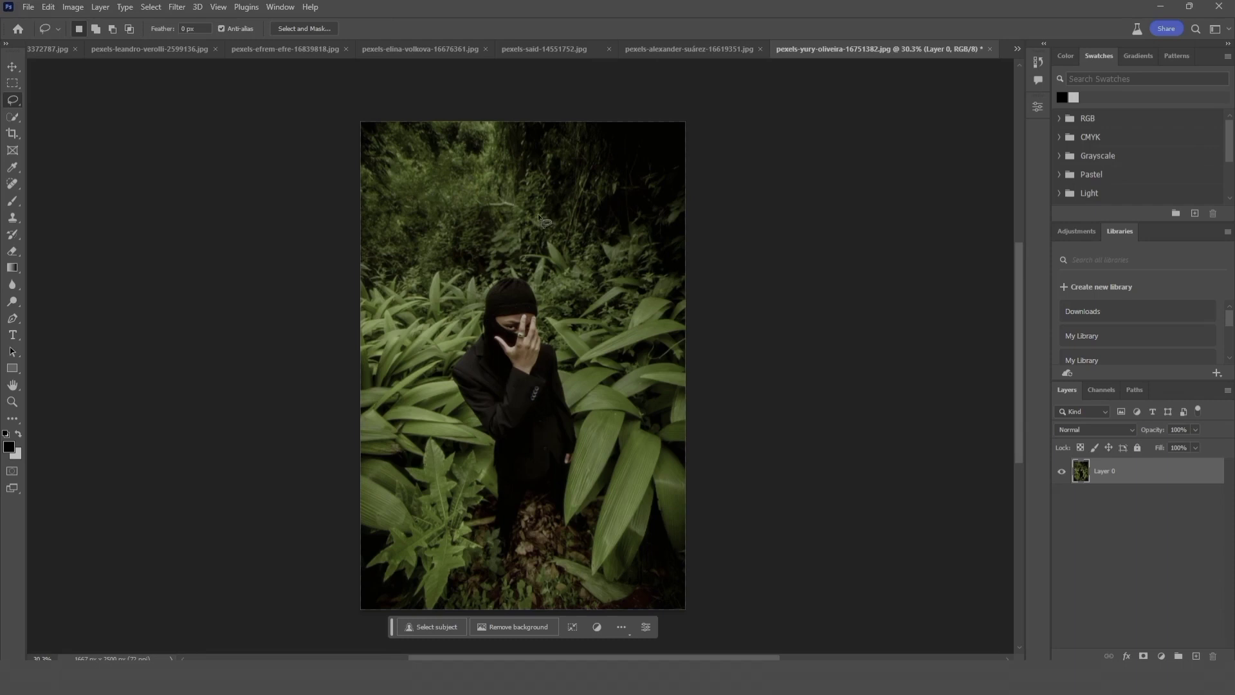
# Step: Lasso the masked person among the plants and remove them using Generative Fill with no prompt
pyautogui.moveTo(549, 276); pyautogui.dragTo(580, 553)
pyautogui.moveTo(548, 275)
pyautogui.mouseDown()
pyautogui.moveTo(459, 285)
pyautogui.moveTo(431, 329)
pyautogui.moveTo(444, 431)
pyautogui.moveTo(477, 507)
pyautogui.moveTo(530, 555)
pyautogui.moveTo(587, 510)
pyautogui.moveTo(600, 377)
pyautogui.moveTo(573, 301)
pyautogui.moveTo(553, 283)
pyautogui.mouseUp()
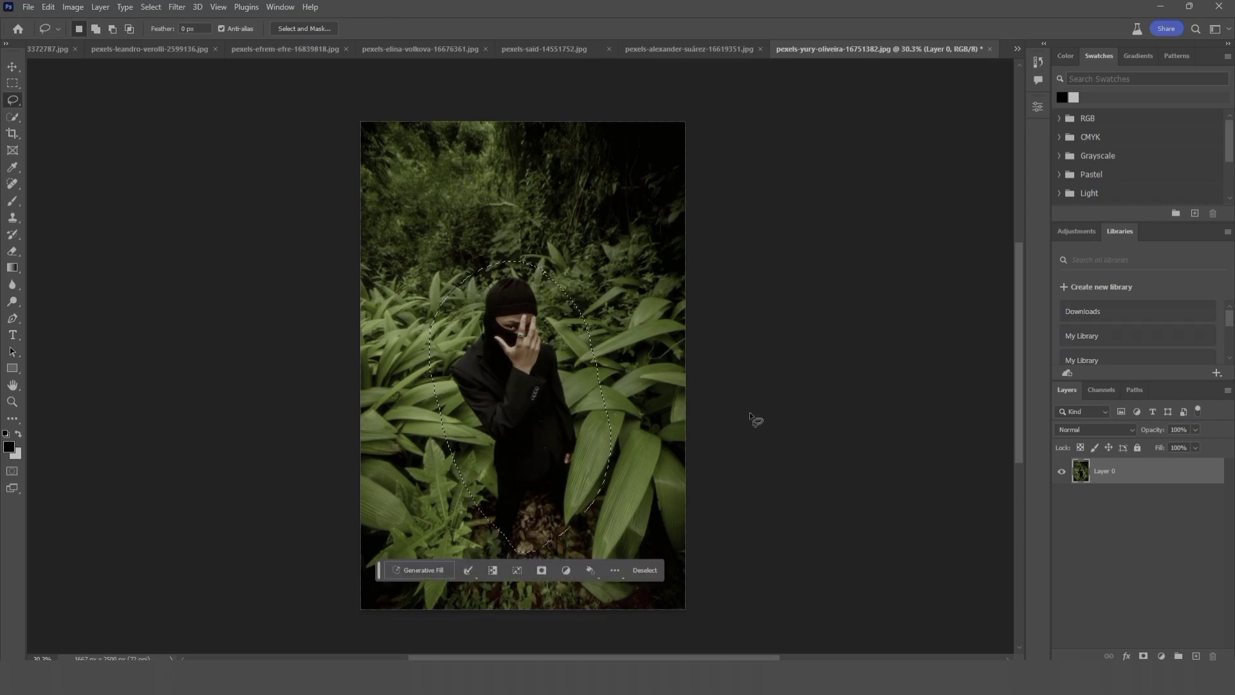
pyautogui.click(415, 572)
pyautogui.click(594, 572)
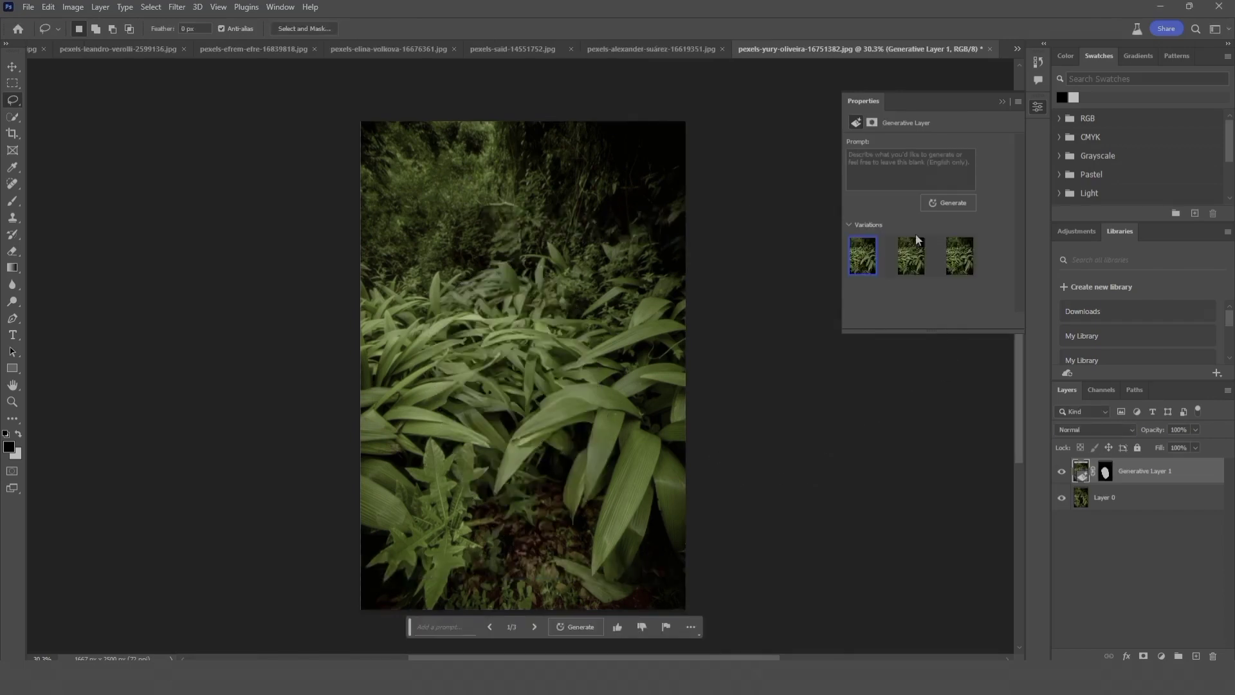
# Step: Preview the third and second variations of the removal and go back to the first one
pyautogui.click(958, 265)
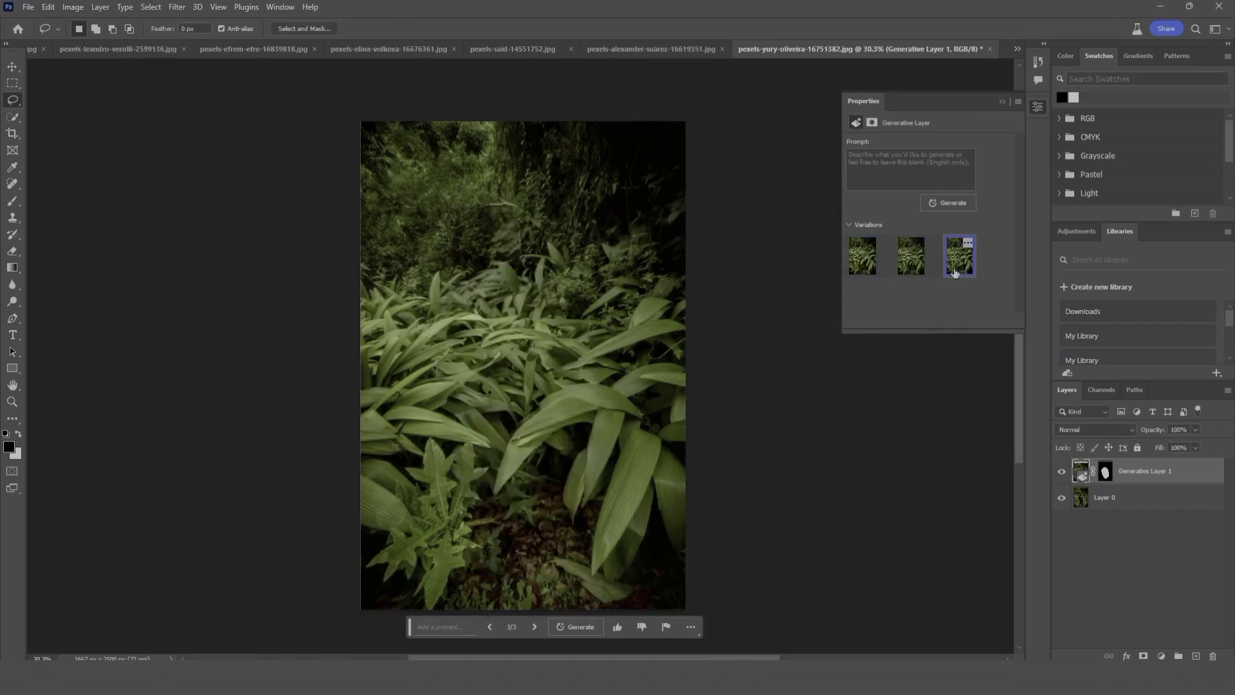
pyautogui.click(914, 273)
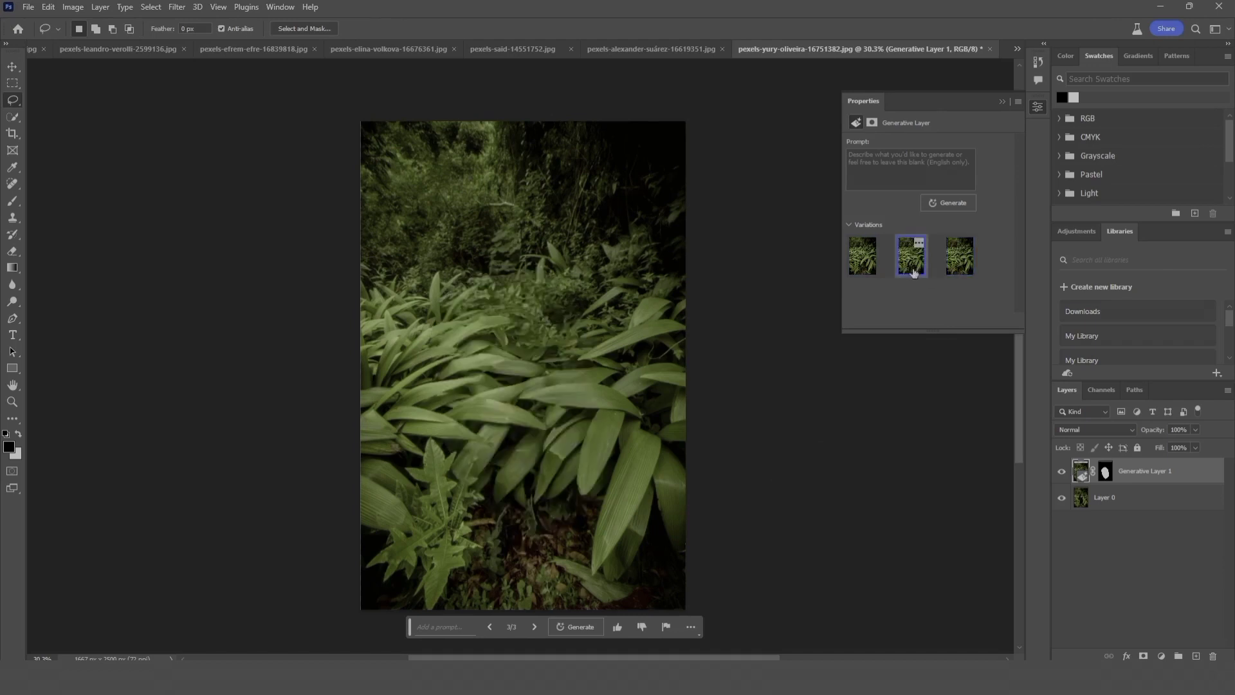
pyautogui.click(862, 265)
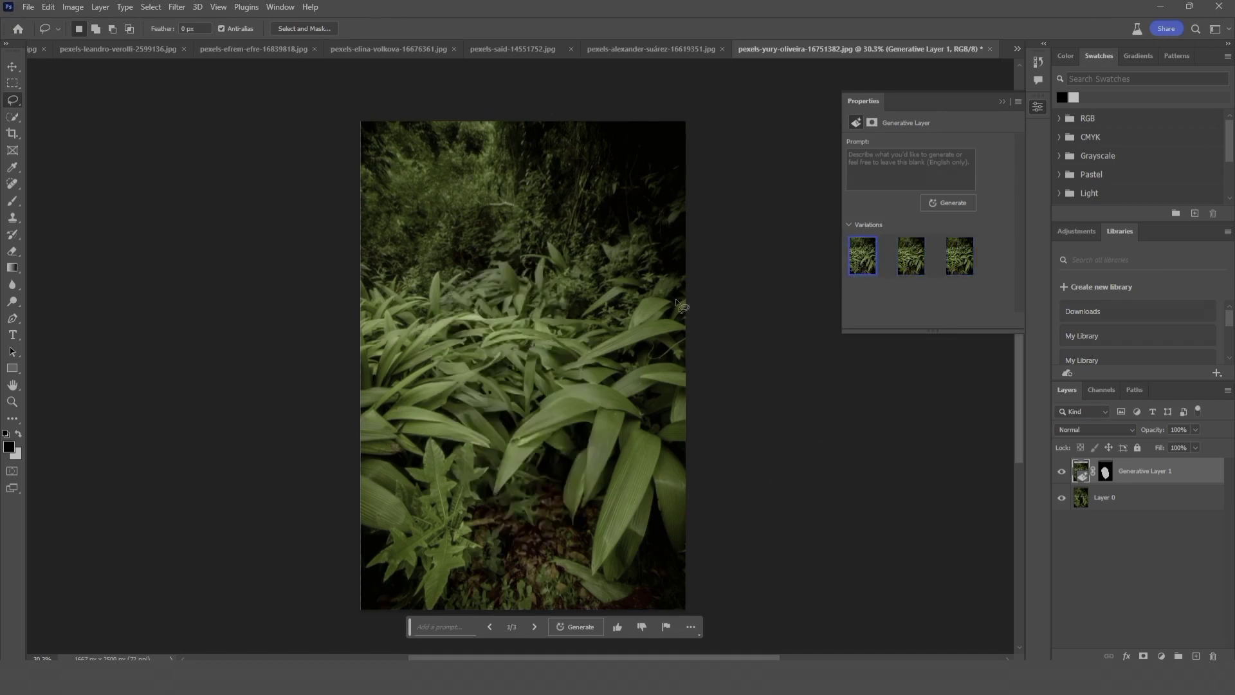
# Step: Lasso the dark foliage background above the broad-leaved plants and generate a fill with the prompt "waterfall"
pyautogui.moveTo(708, 118)
pyautogui.mouseDown()
pyautogui.moveTo(377, 112)
pyautogui.moveTo(342, 143)
pyautogui.moveTo(344, 261)
pyautogui.mouseUp()
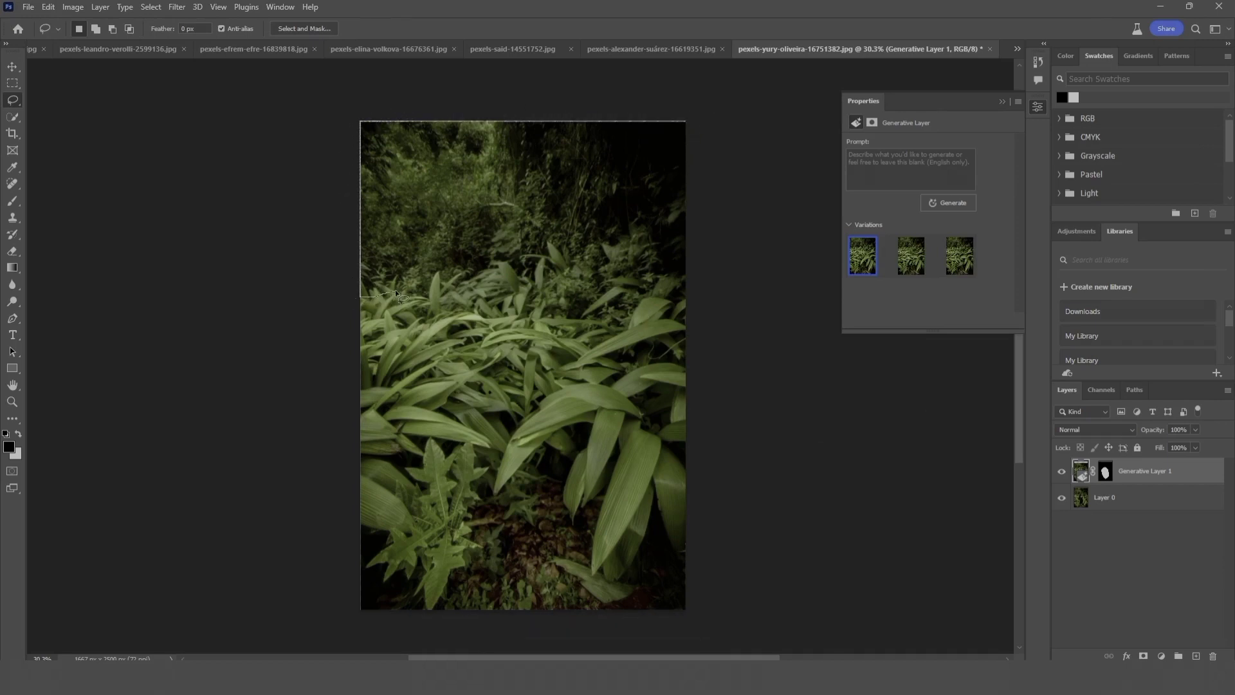
pyautogui.moveTo(474, 268)
pyautogui.mouseDown()
pyautogui.moveTo(551, 243)
pyautogui.moveTo(633, 242)
pyautogui.moveTo(672, 257)
pyautogui.moveTo(700, 118)
pyautogui.mouseUp()
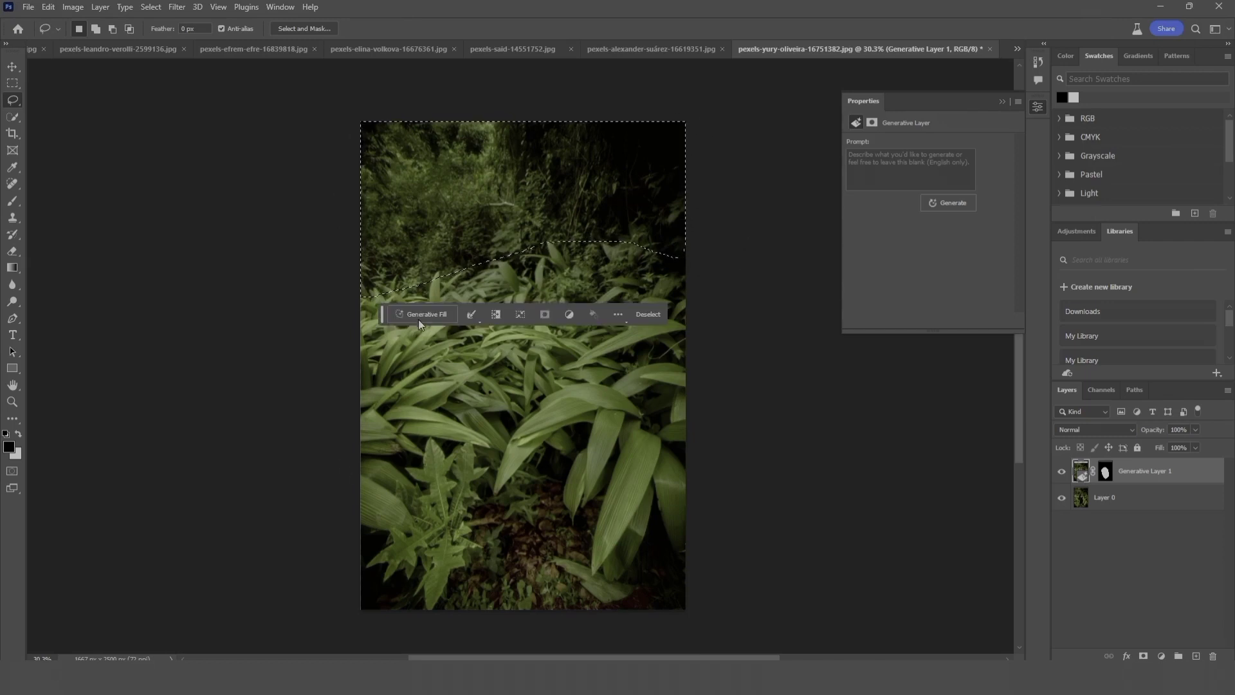
pyautogui.write('W')
pyautogui.write('aterfall')
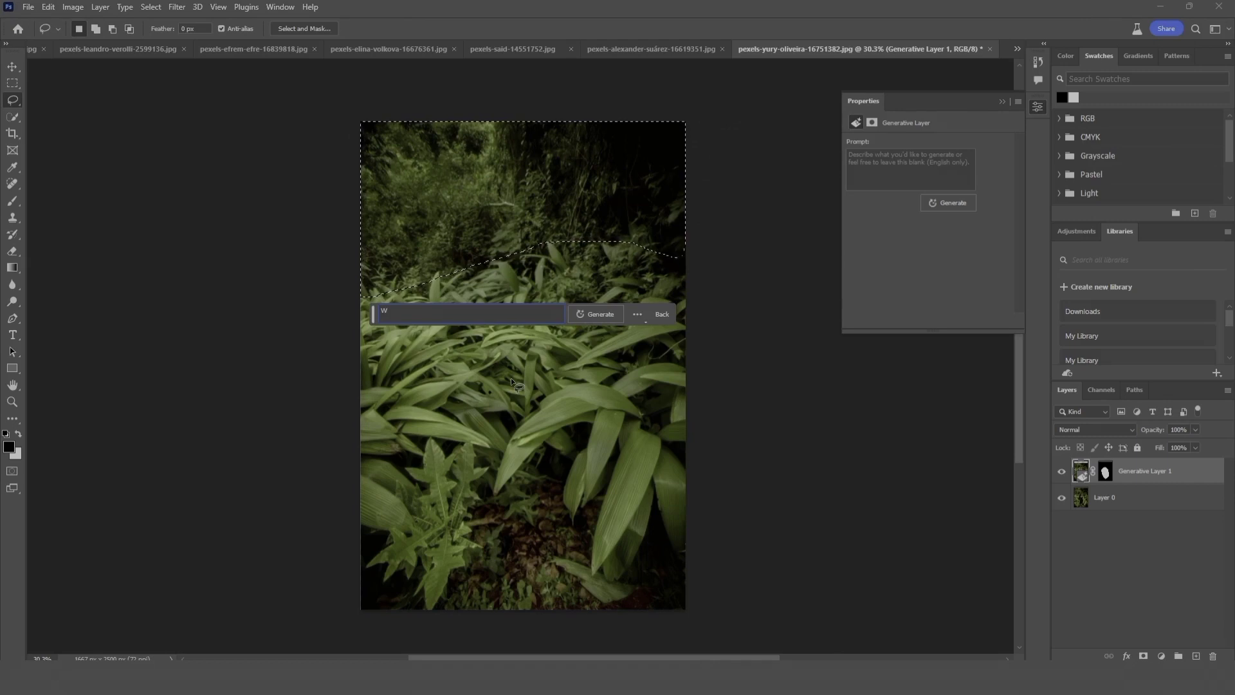
pyautogui.click(607, 318)
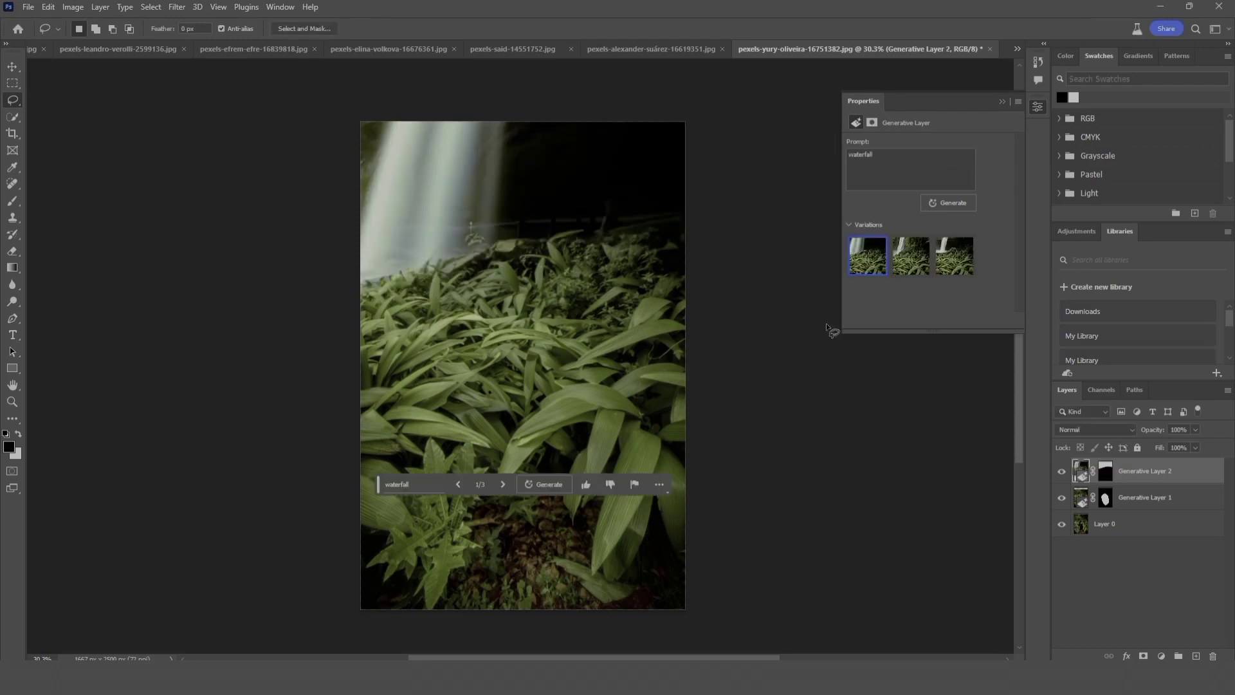
# Step: Compare the second and third waterfall variations and select the second one
pyautogui.click(906, 272)
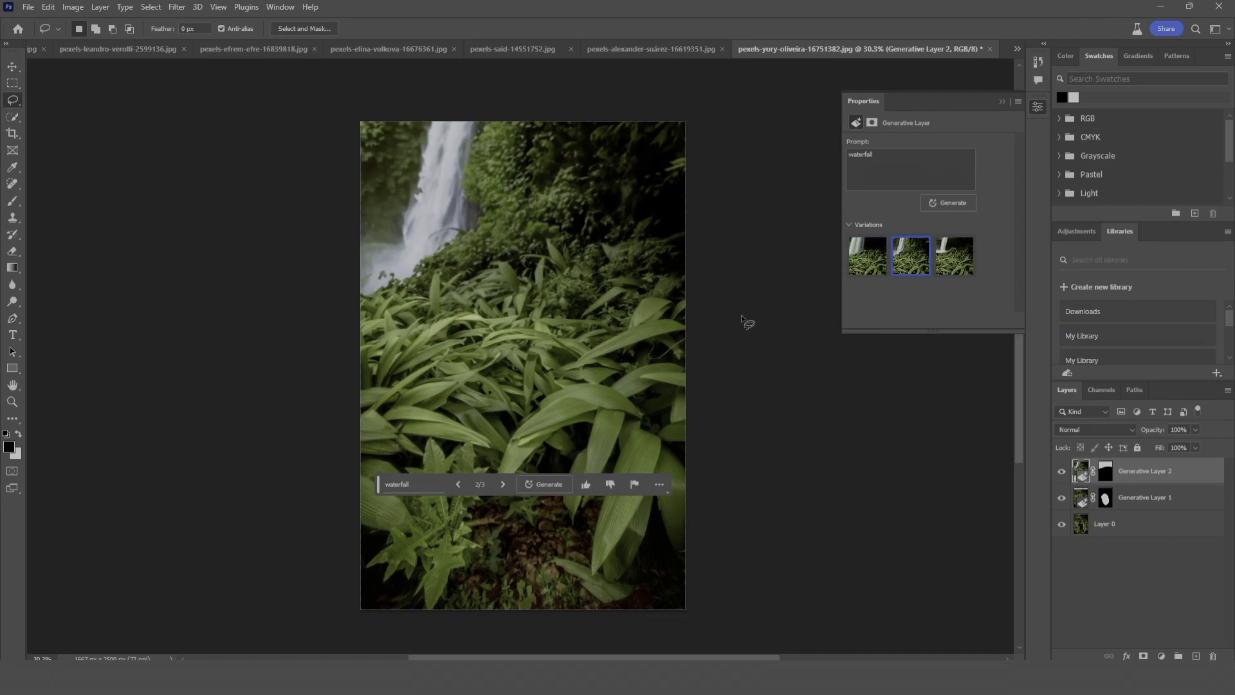
pyautogui.click(948, 267)
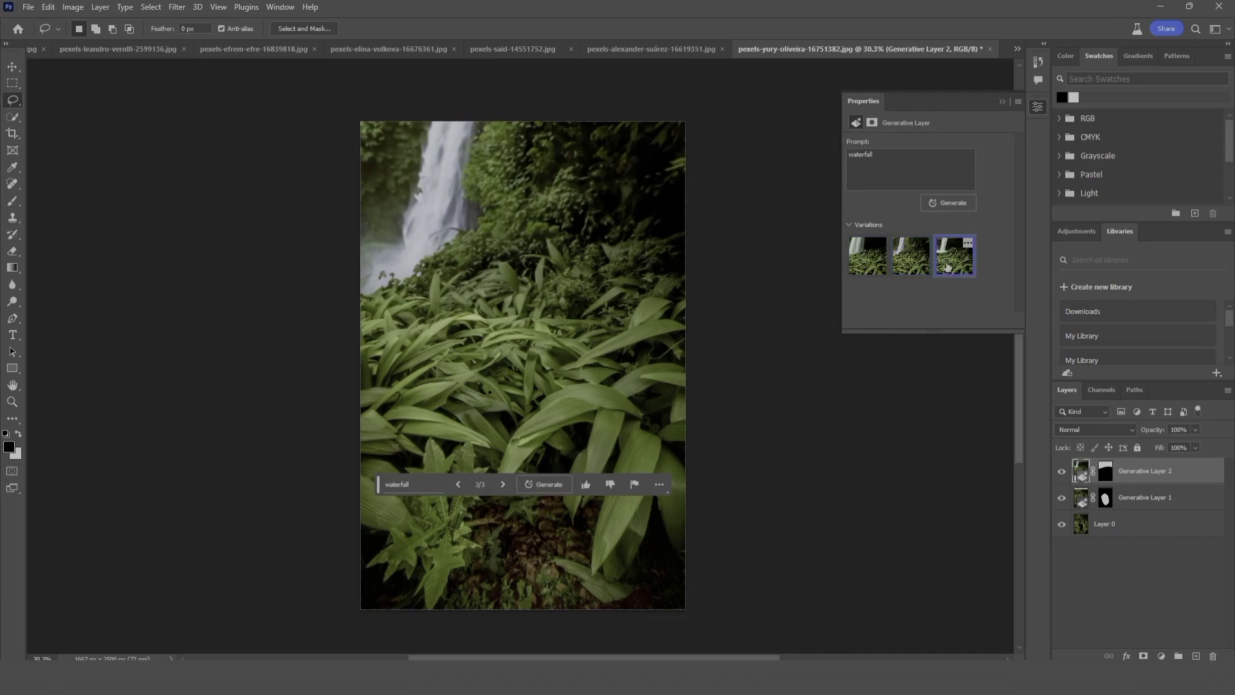
pyautogui.click(920, 270)
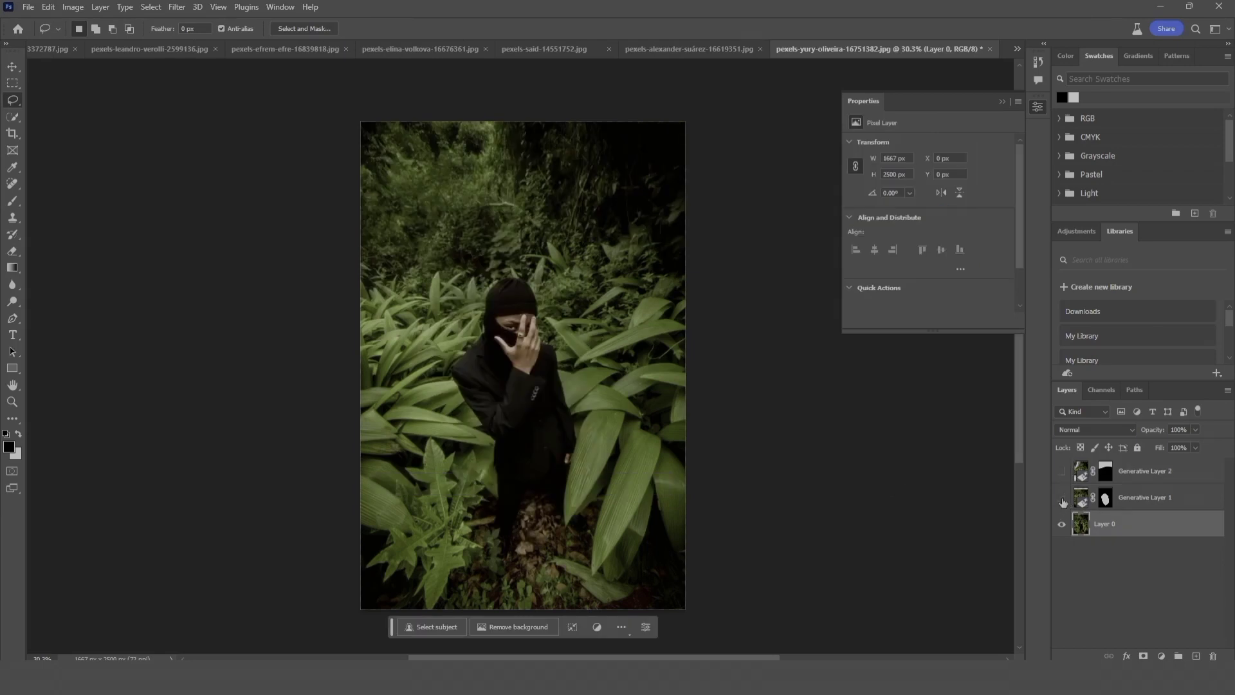
# Step: Toggle the visibility of the person-removal and waterfall layers to compare the edits with the original photo
pyautogui.click(1062, 499)
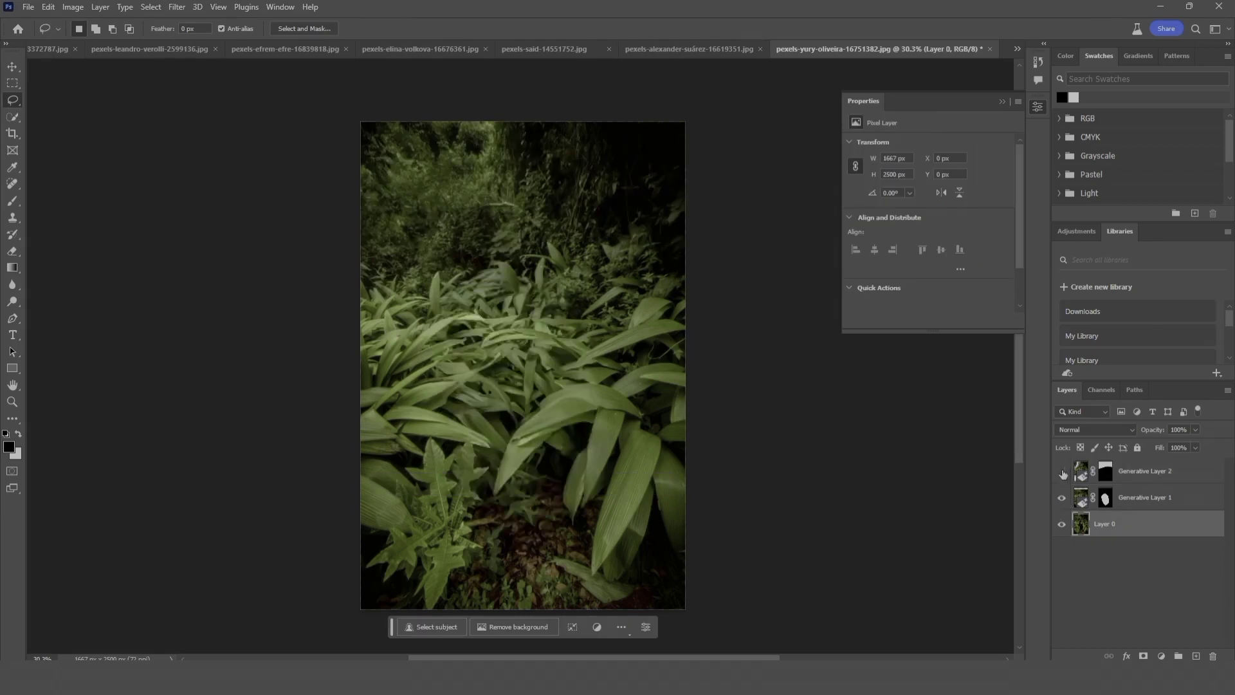
pyautogui.click(1062, 472)
pyautogui.moveTo(1062, 499); pyautogui.dragTo(1062, 472)
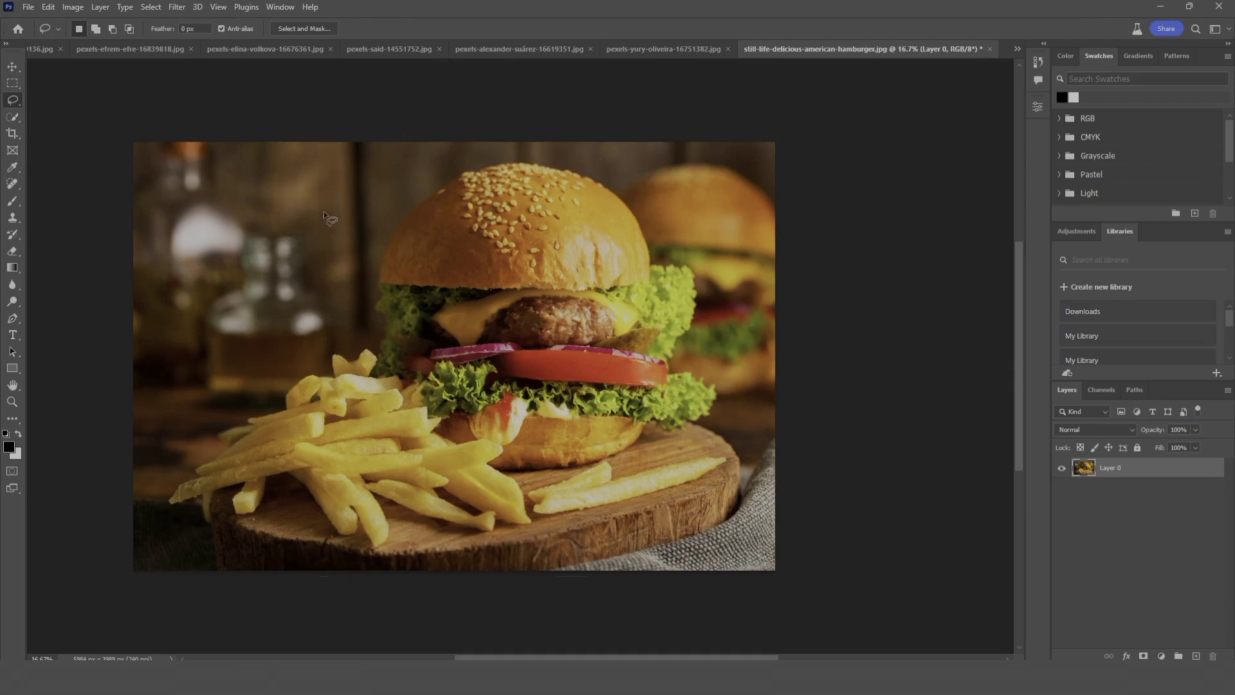
# Step: Lasso the area around the blurred bottle and upper fries beside the burger and generate a fill with the prompt "juice"
pyautogui.moveTo(323, 211)
pyautogui.mouseDown()
pyautogui.moveTo(201, 338)
pyautogui.moveTo(206, 425)
pyautogui.moveTo(245, 471)
pyautogui.moveTo(338, 435)
pyautogui.moveTo(379, 353)
pyautogui.moveTo(366, 268)
pyautogui.moveTo(328, 211)
pyautogui.mouseUp()
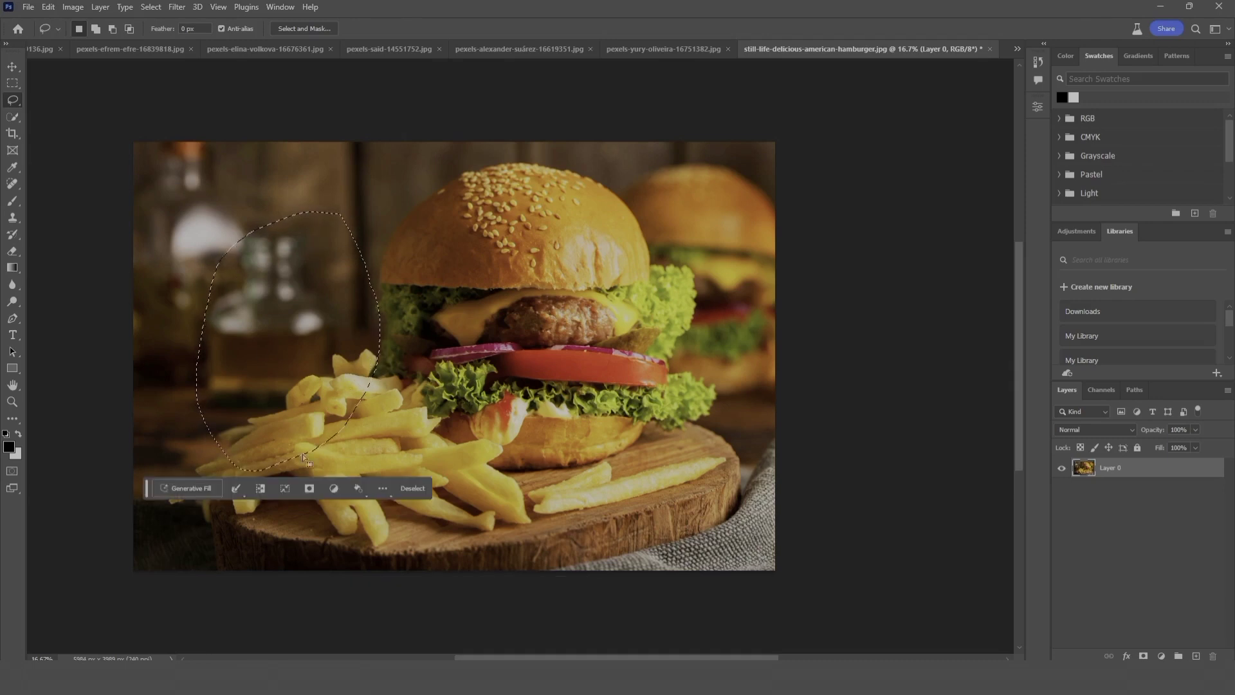
pyautogui.click(199, 483)
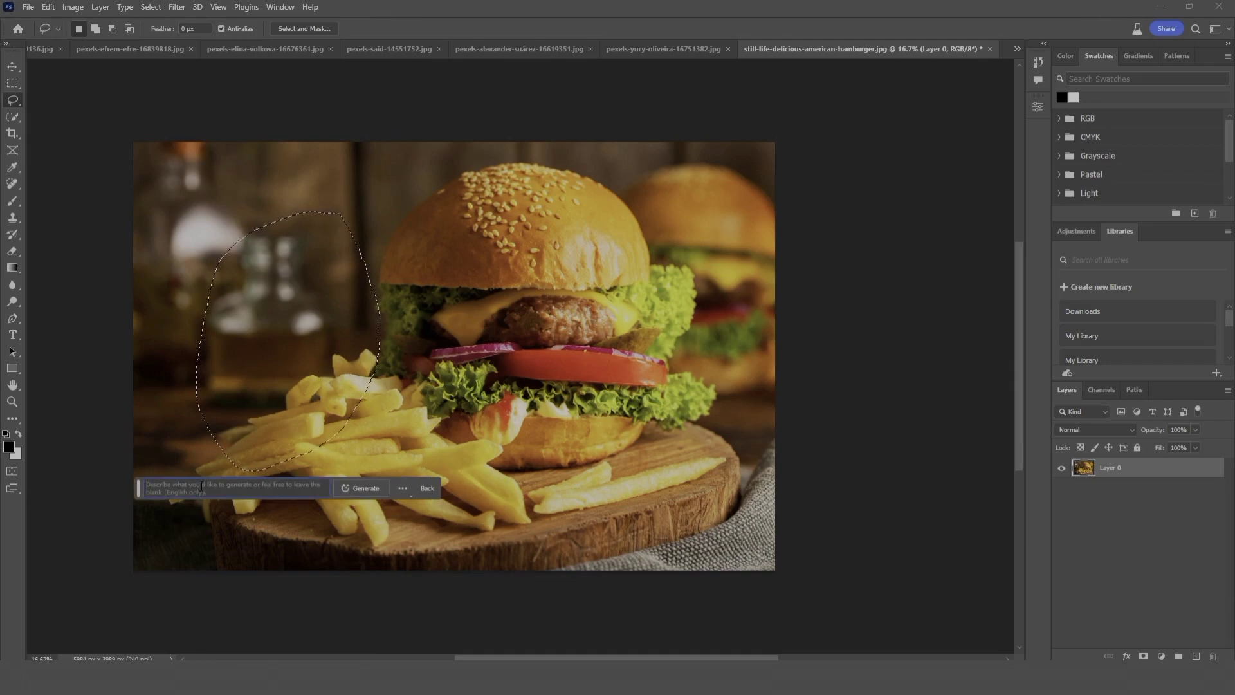
pyautogui.write('juice')
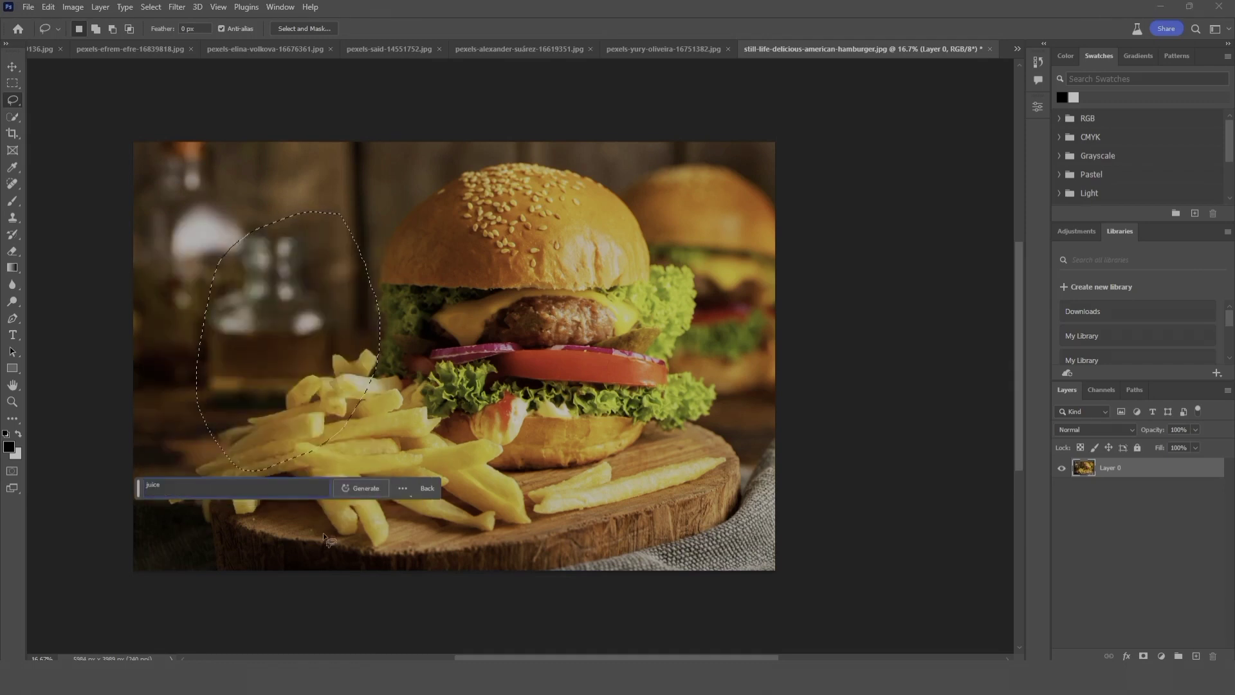
pyautogui.click(366, 488)
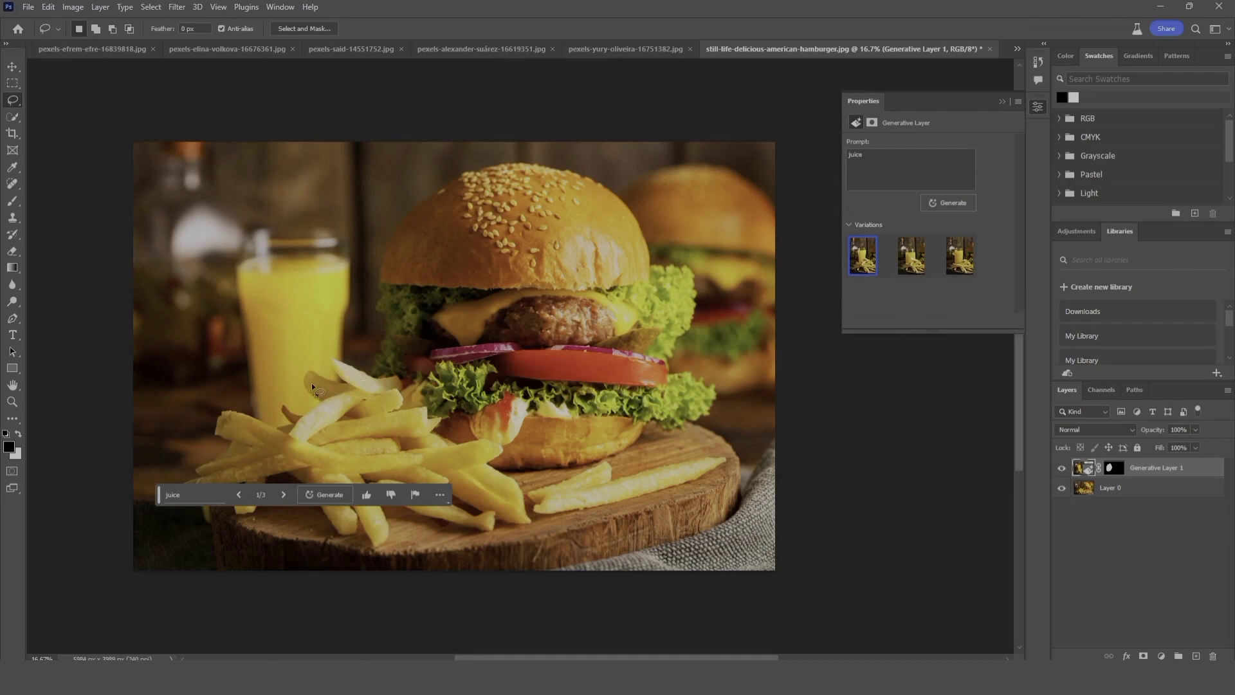
# Step: Preview the second juice variation, choose the third, and hide the generated juice layer to compare with the original burger photo
pyautogui.click(912, 272)
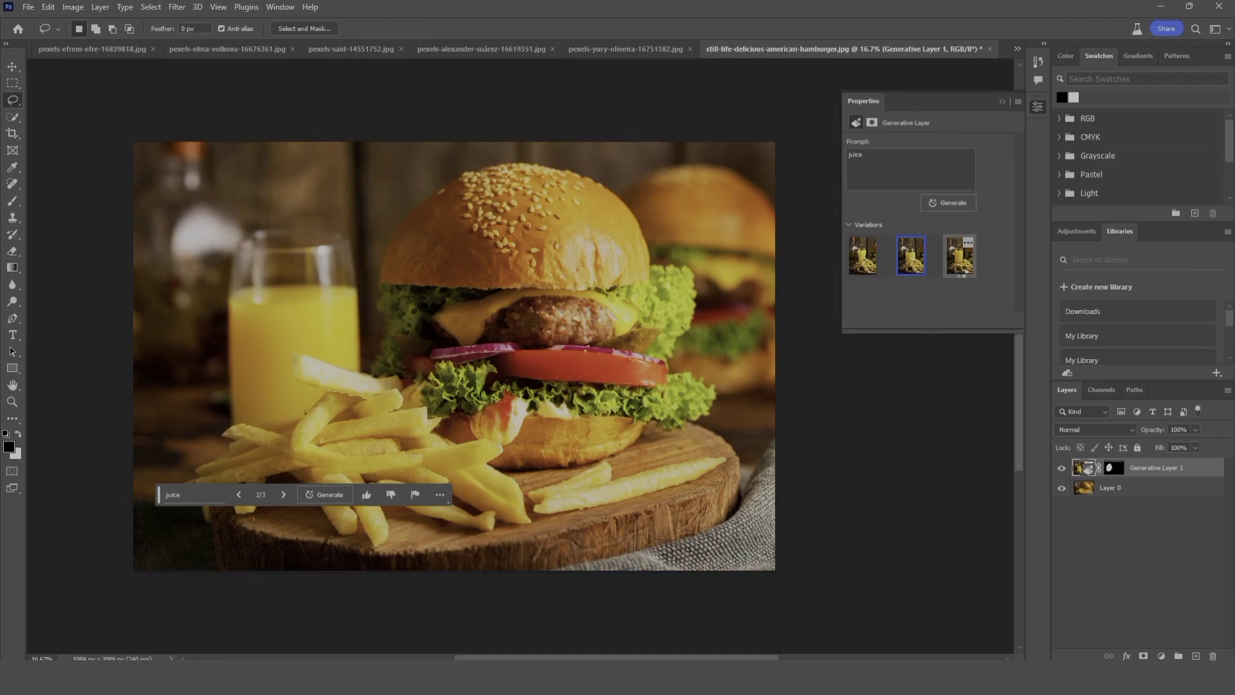
pyautogui.click(960, 274)
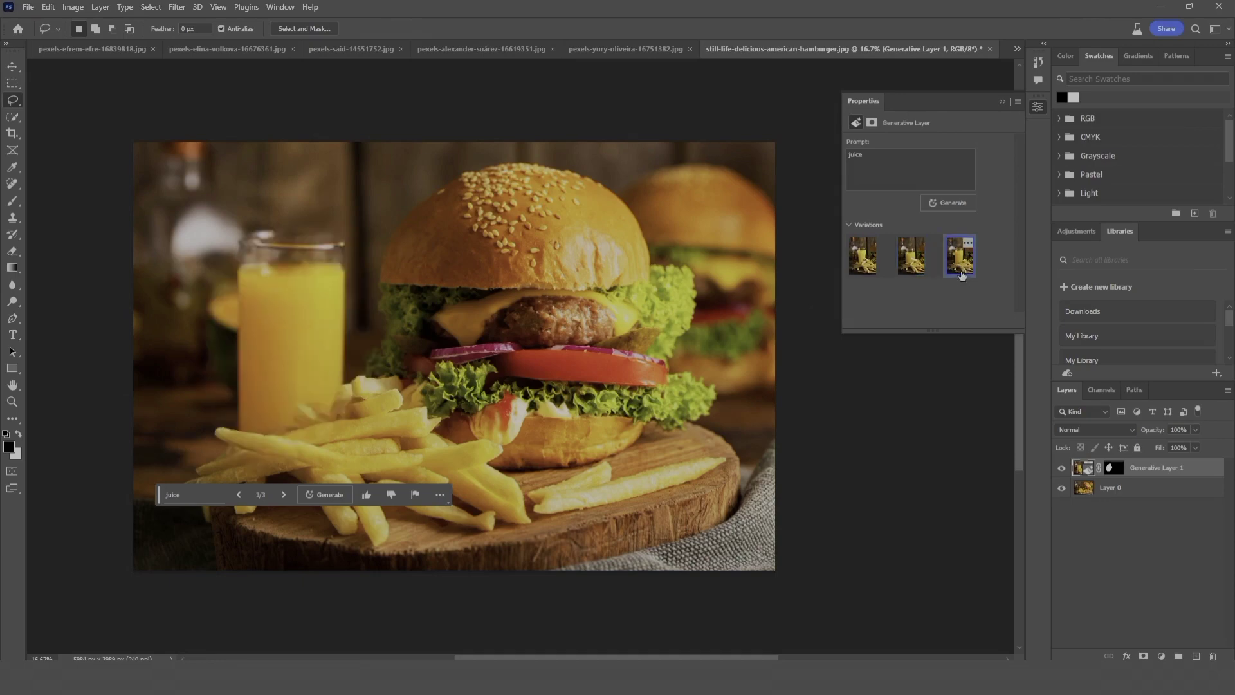
pyautogui.click(1119, 490)
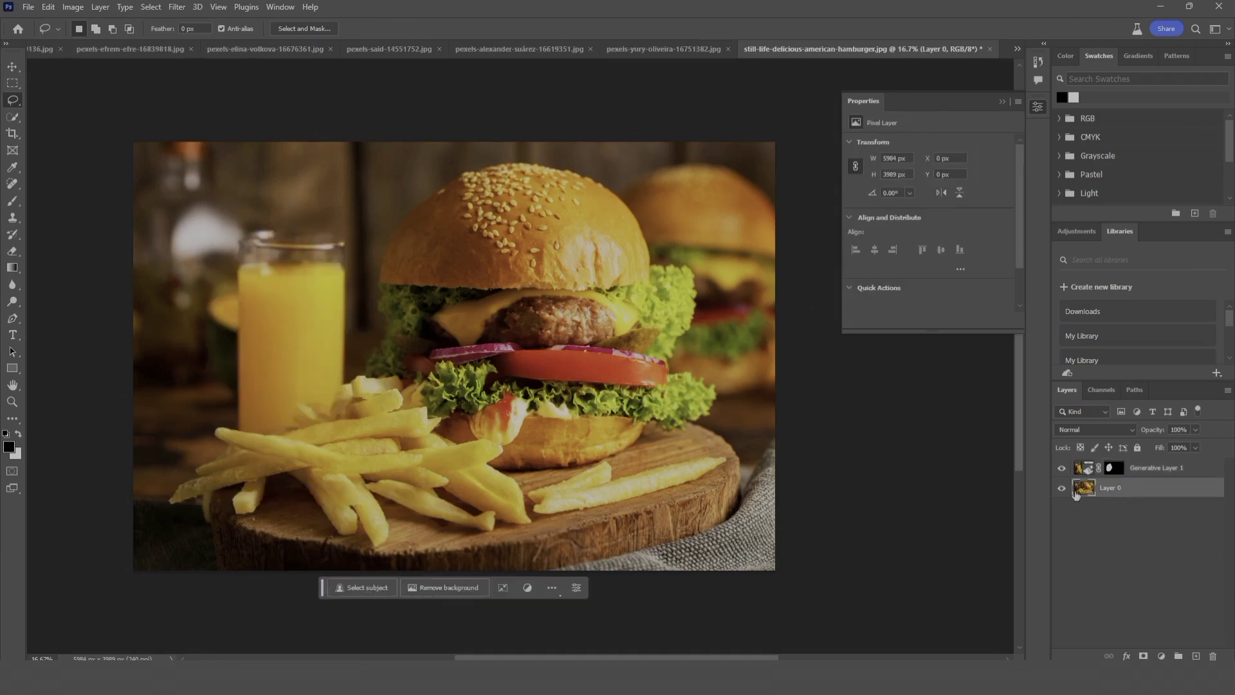
pyautogui.click(1062, 471)
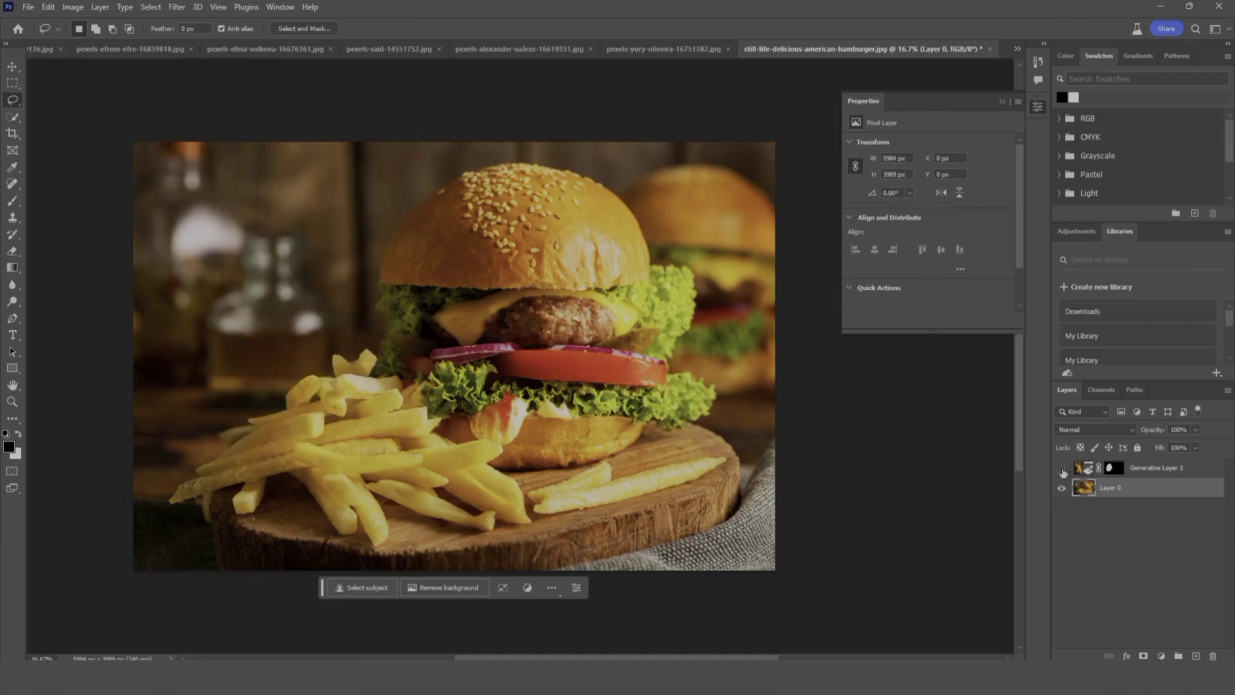